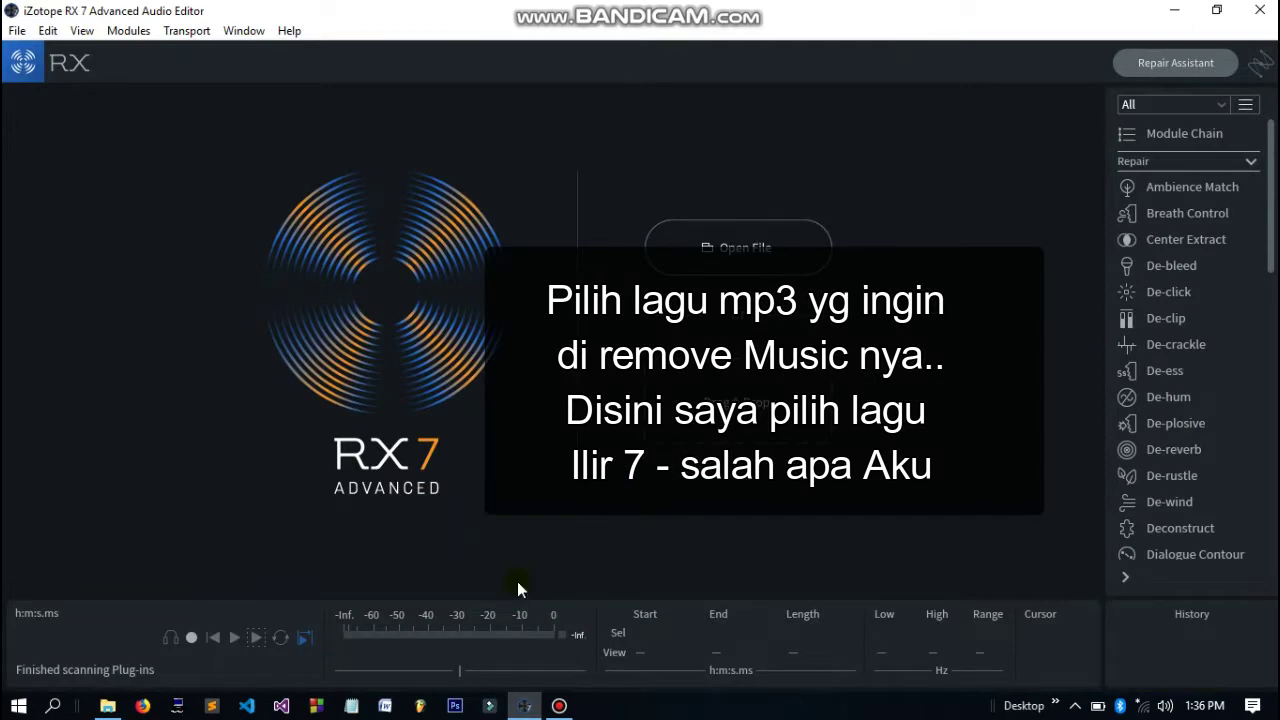
pyautogui.click(559, 706)
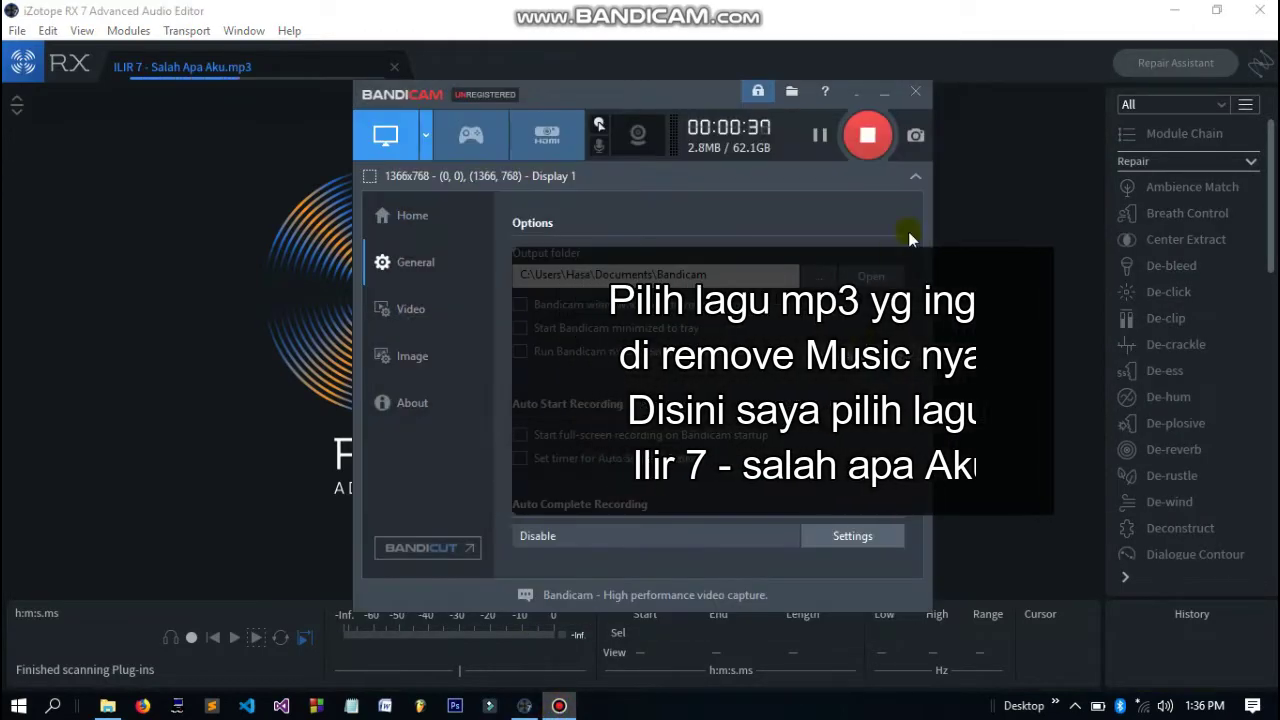
pyautogui.click(914, 97)
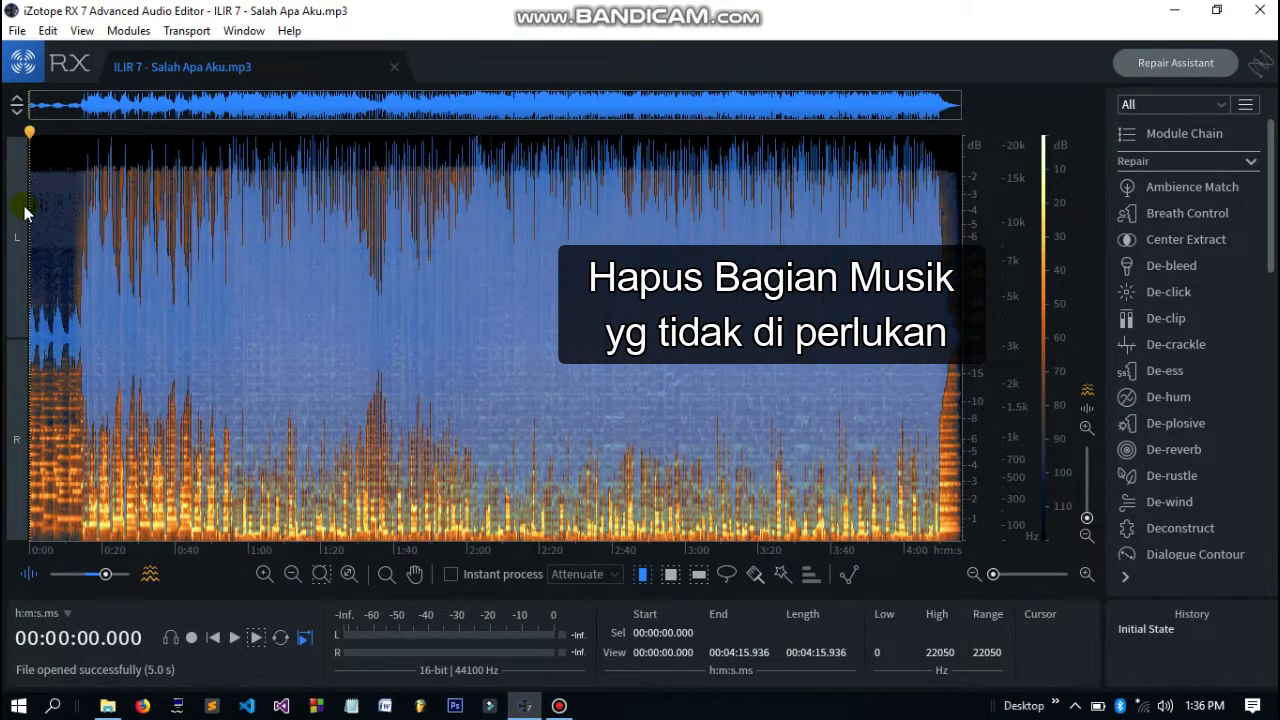
# Listen for where the song's instrumental intro ends and delete the first 15 seconds.
pyautogui.scroll(4, 30, 210)
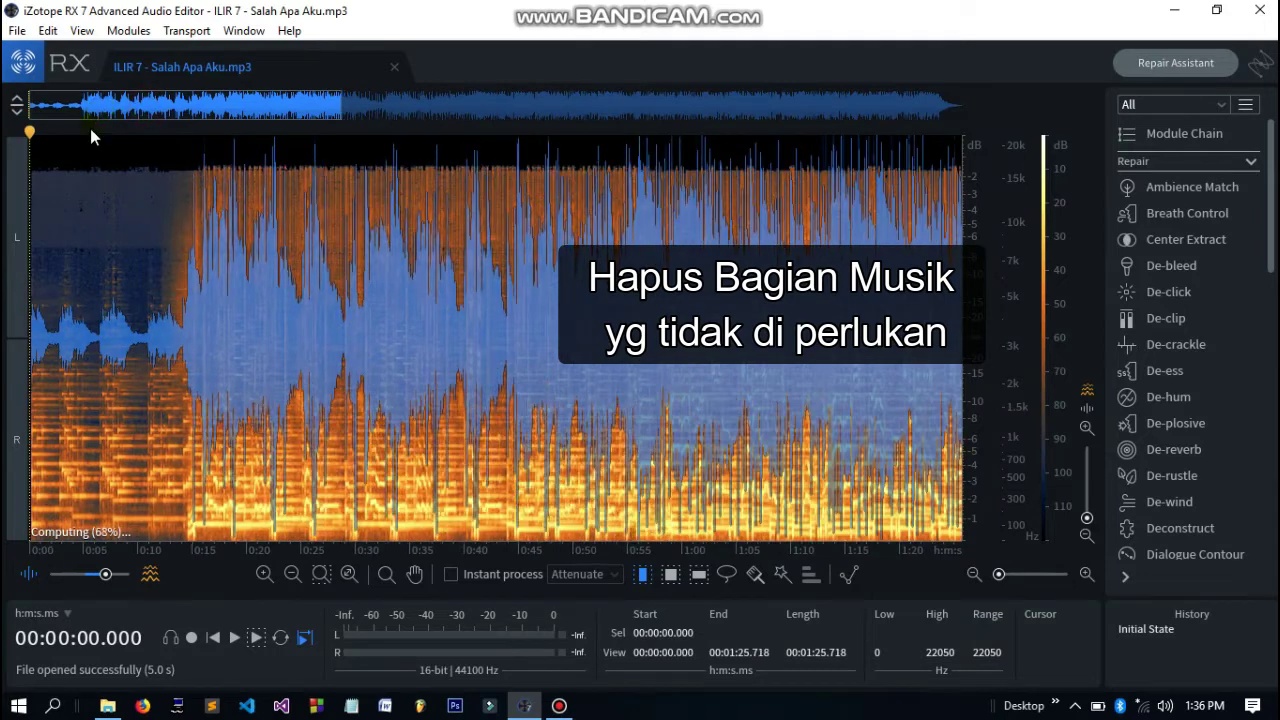
pyautogui.press('space')
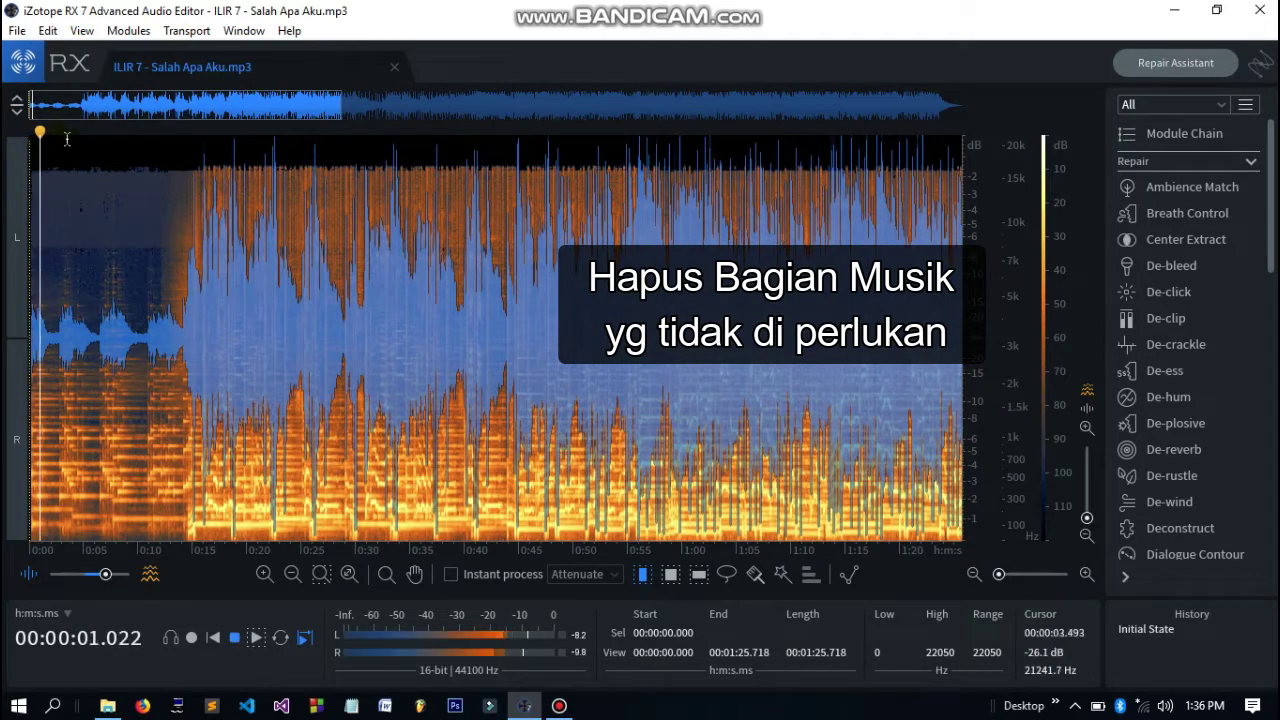
pyautogui.click(194, 137)
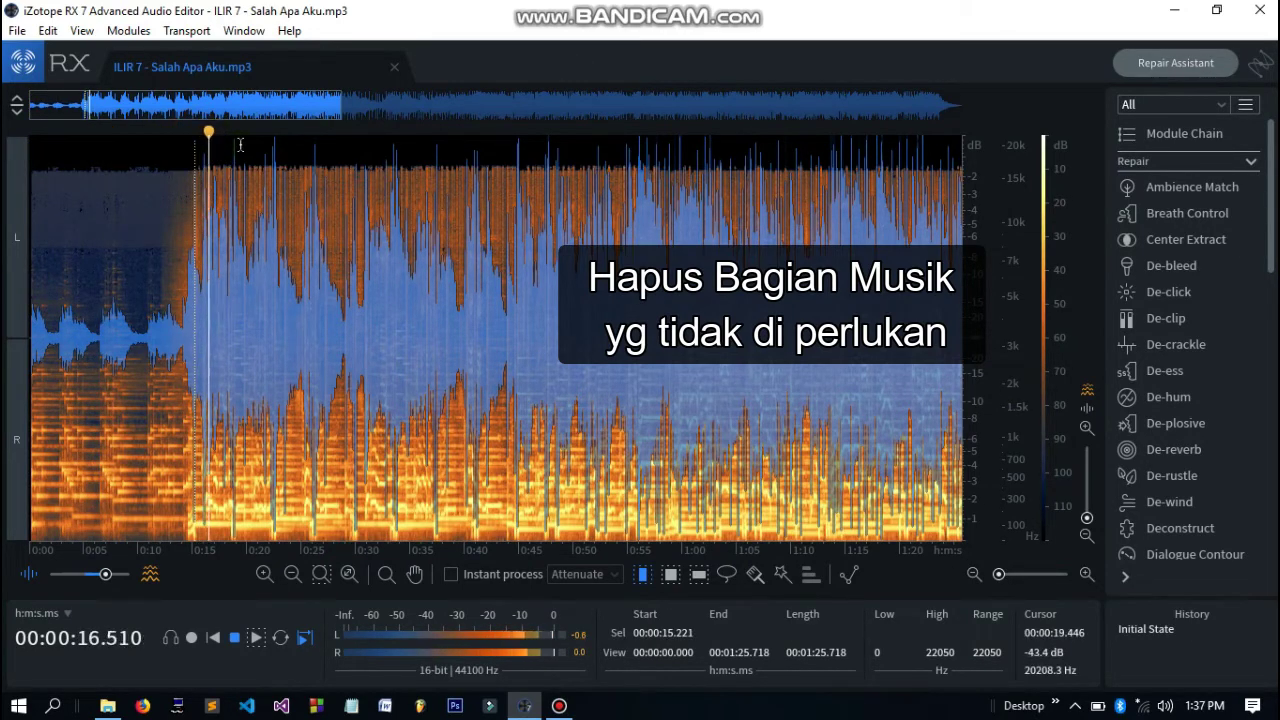
pyautogui.click(177, 130)
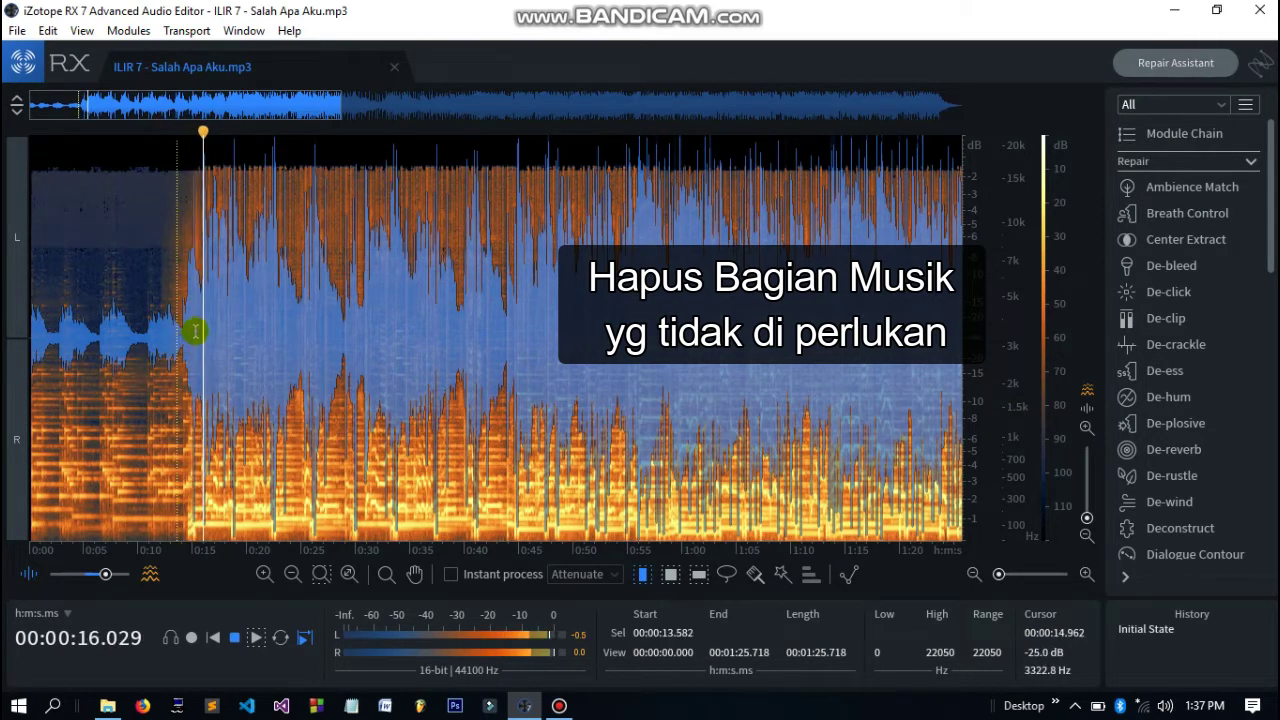
pyautogui.moveTo(193, 331); pyautogui.dragTo(4, 340)
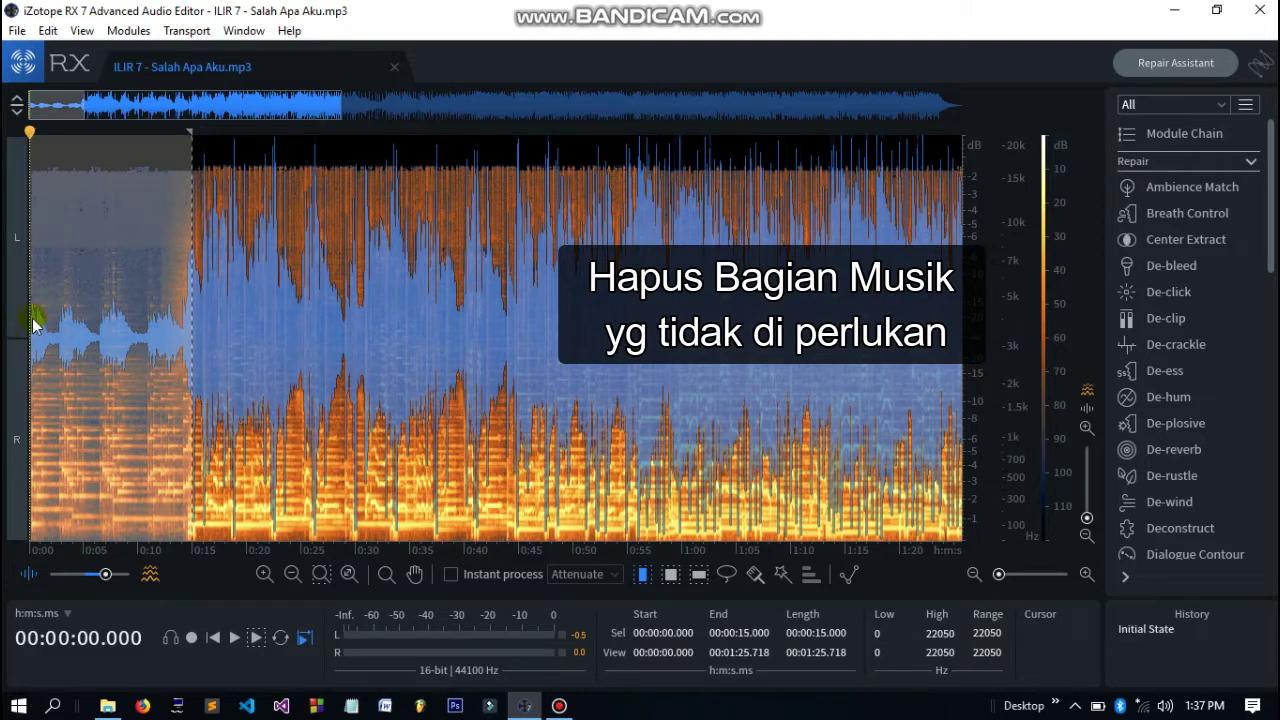
pyautogui.press('Delete')
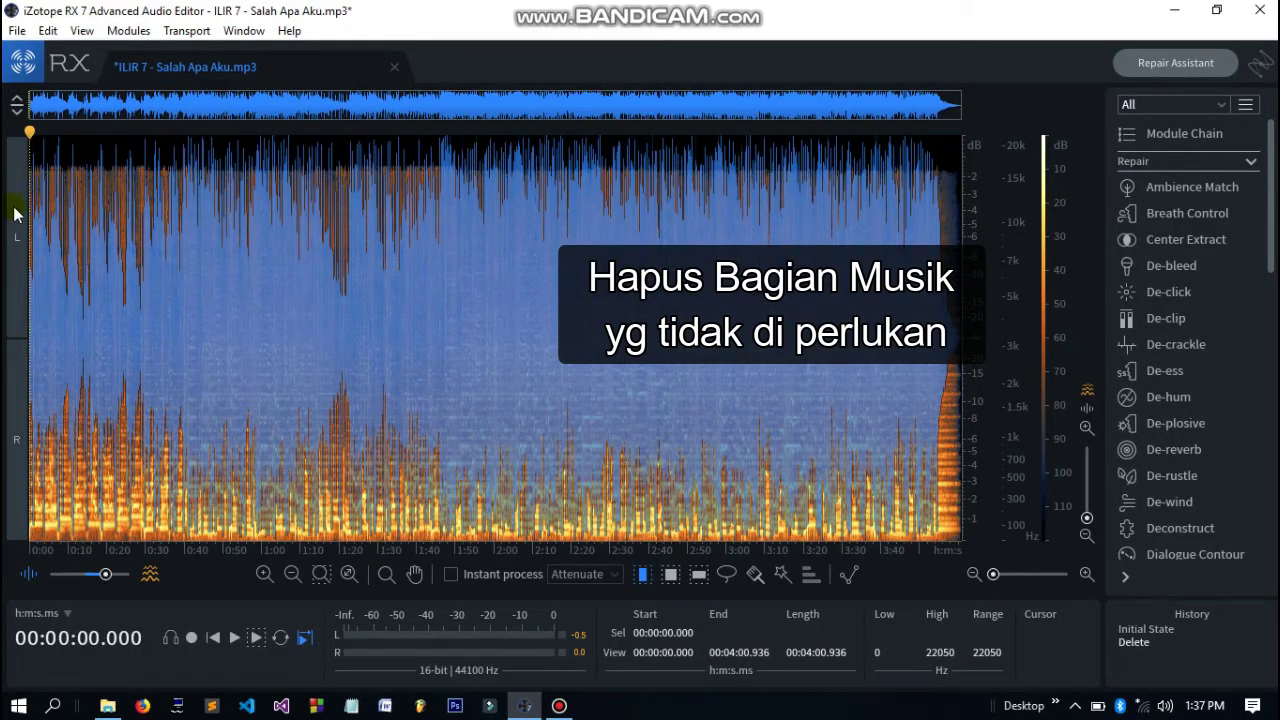
# Listen at several points up to about 1:20 and delete everything from 1:20 to the end of the song.
pyautogui.scroll(2, 40, 223)
pyautogui.press('space')
pyautogui.click(90, 252)
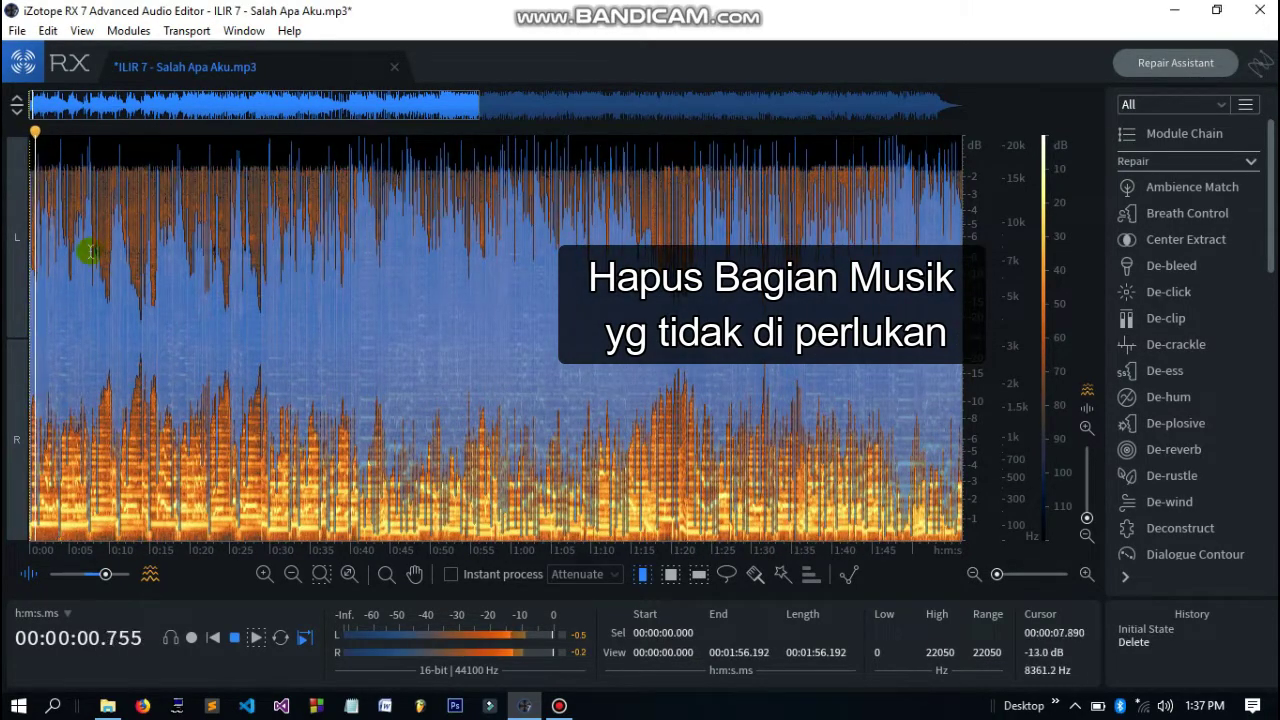
pyautogui.scroll(-1, 352, 214)
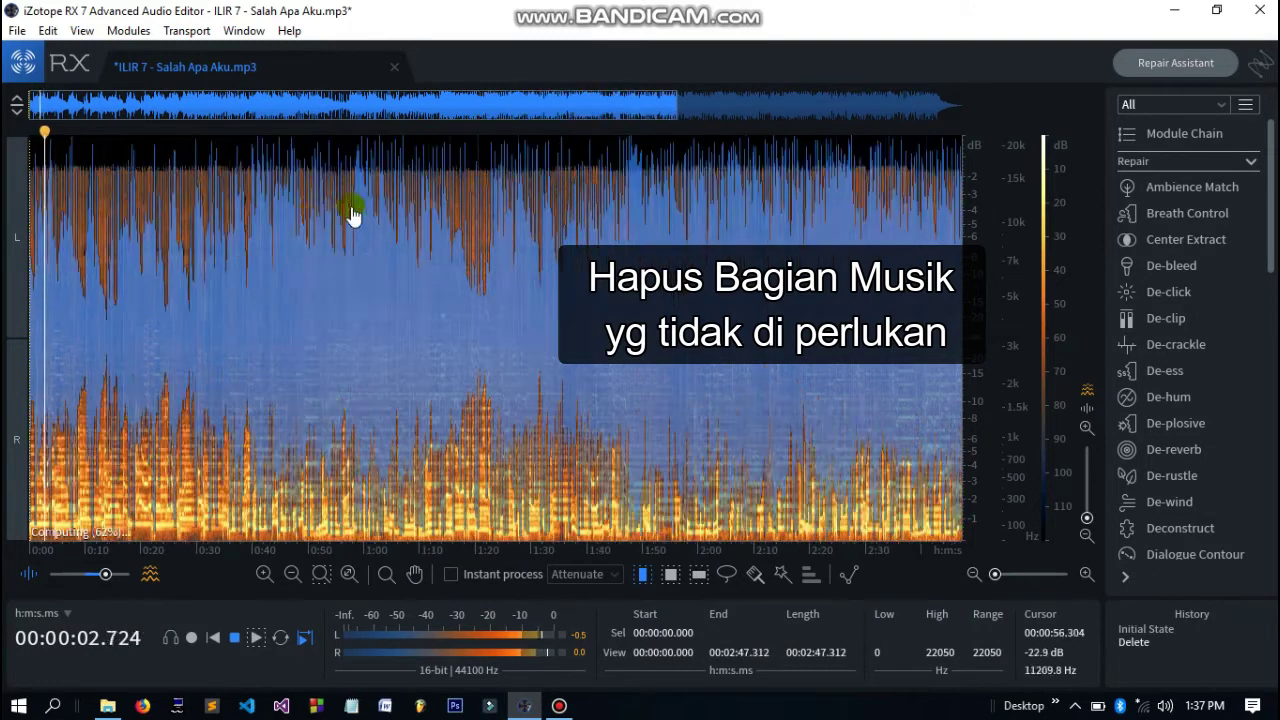
pyautogui.click(320, 137)
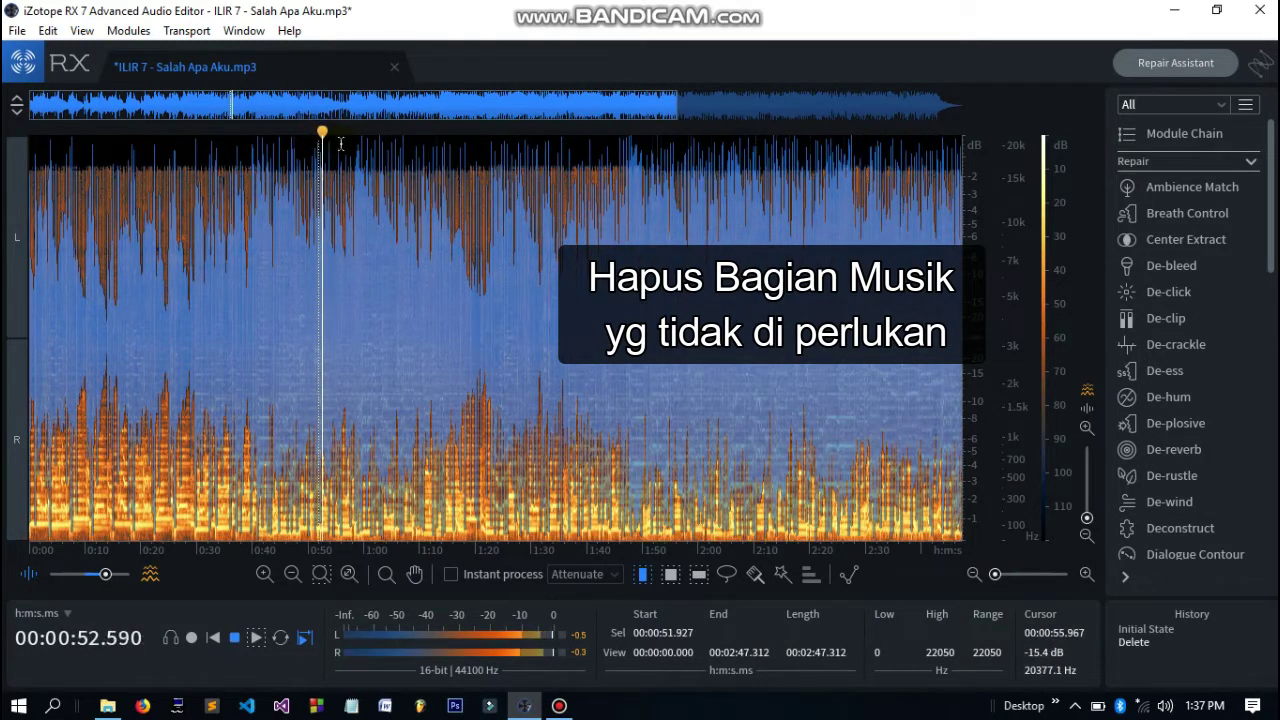
pyautogui.click(390, 138)
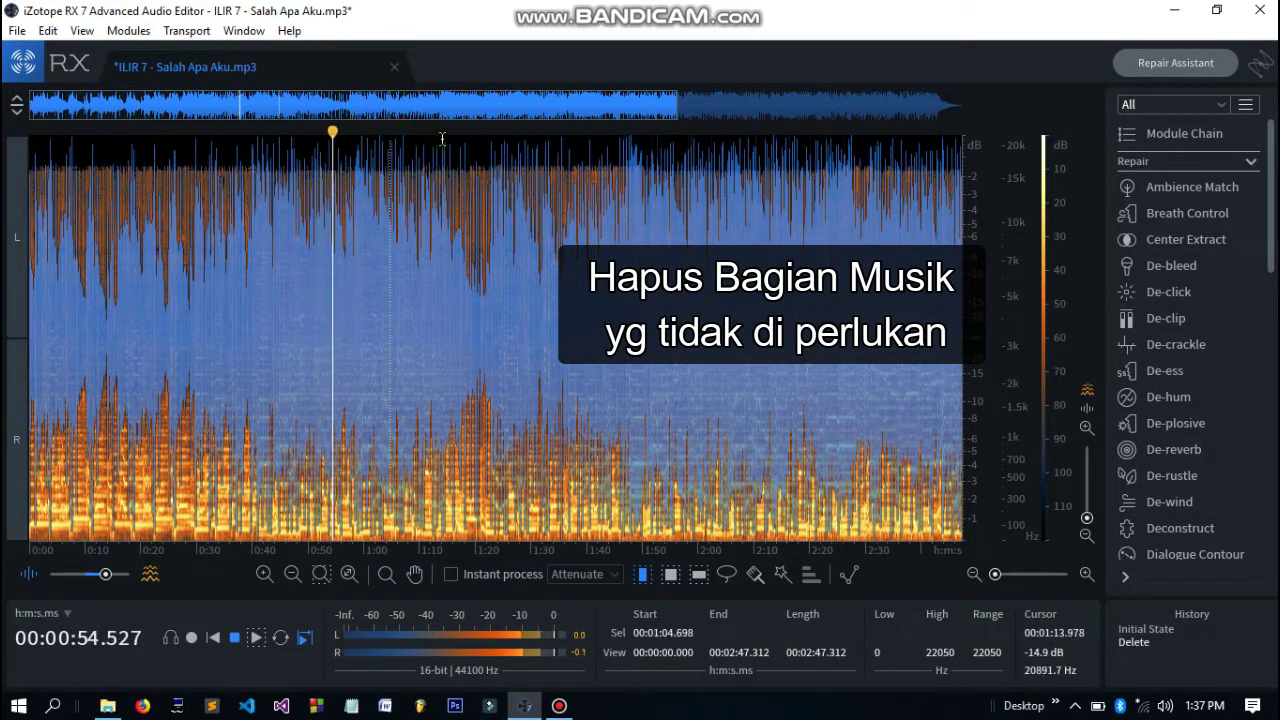
pyautogui.click(442, 138)
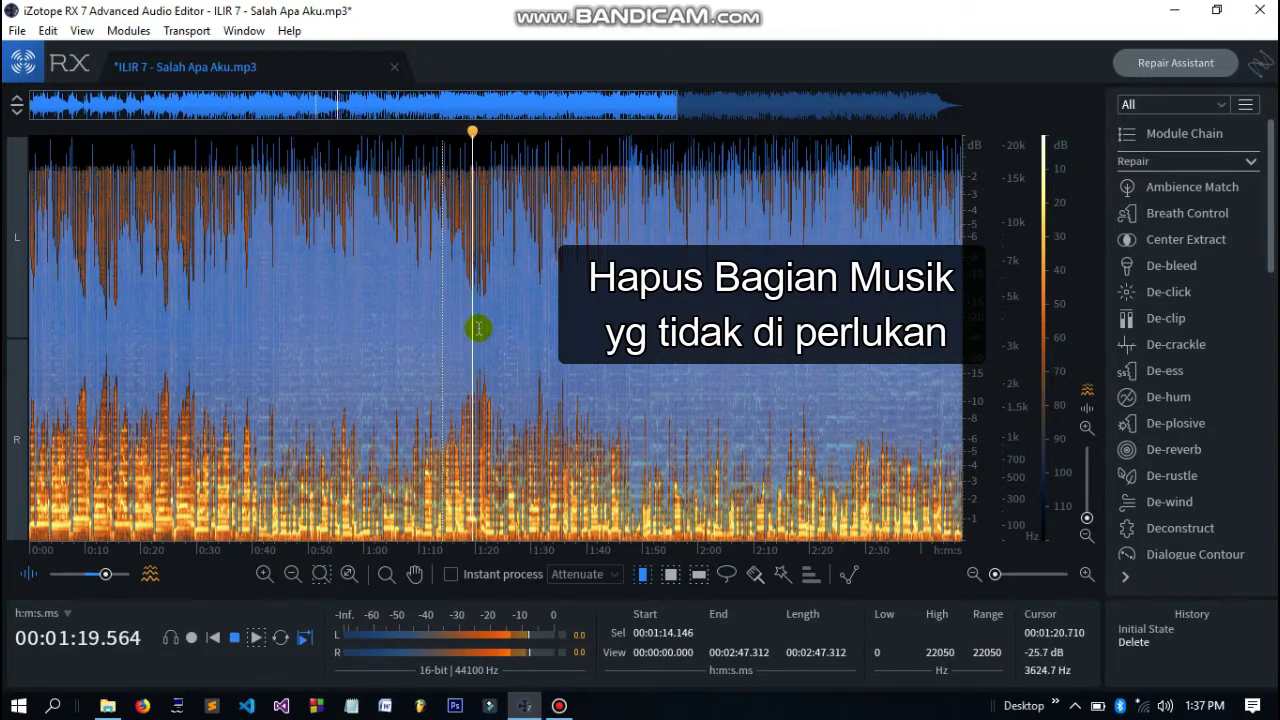
pyautogui.press('space')
pyautogui.moveTo(478, 328); pyautogui.dragTo(988, 340)
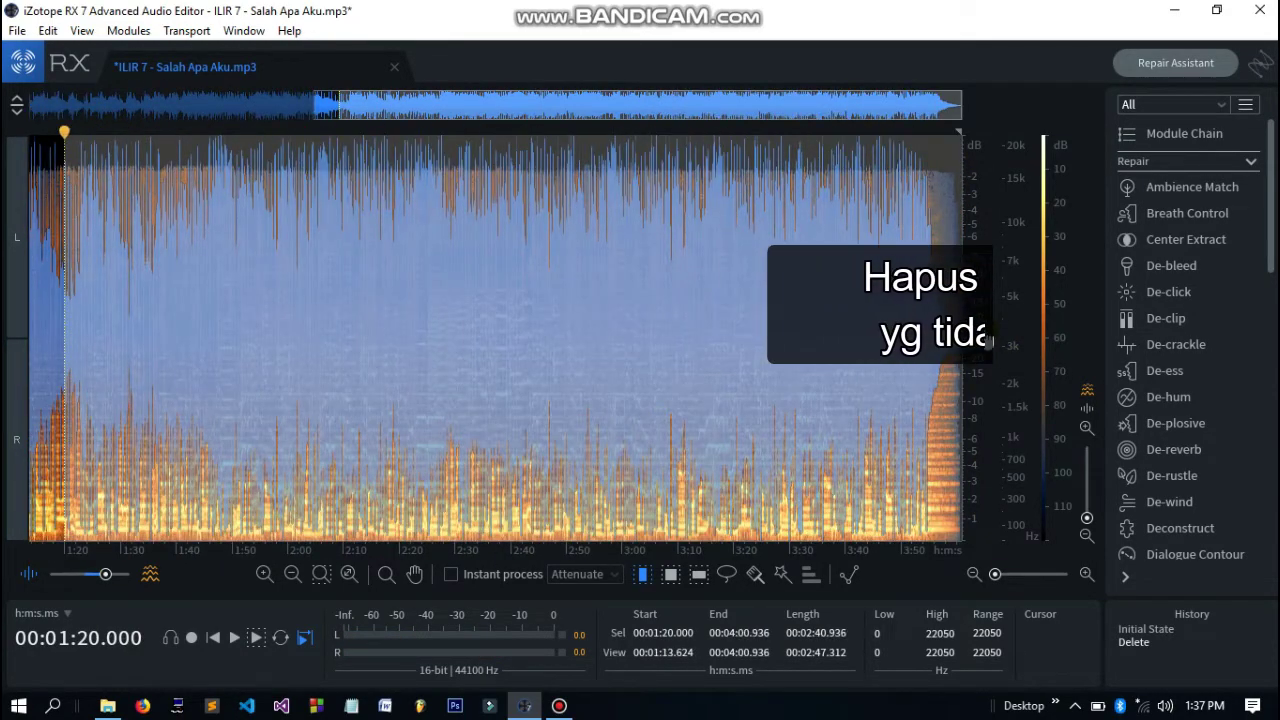
pyautogui.press('Delete')
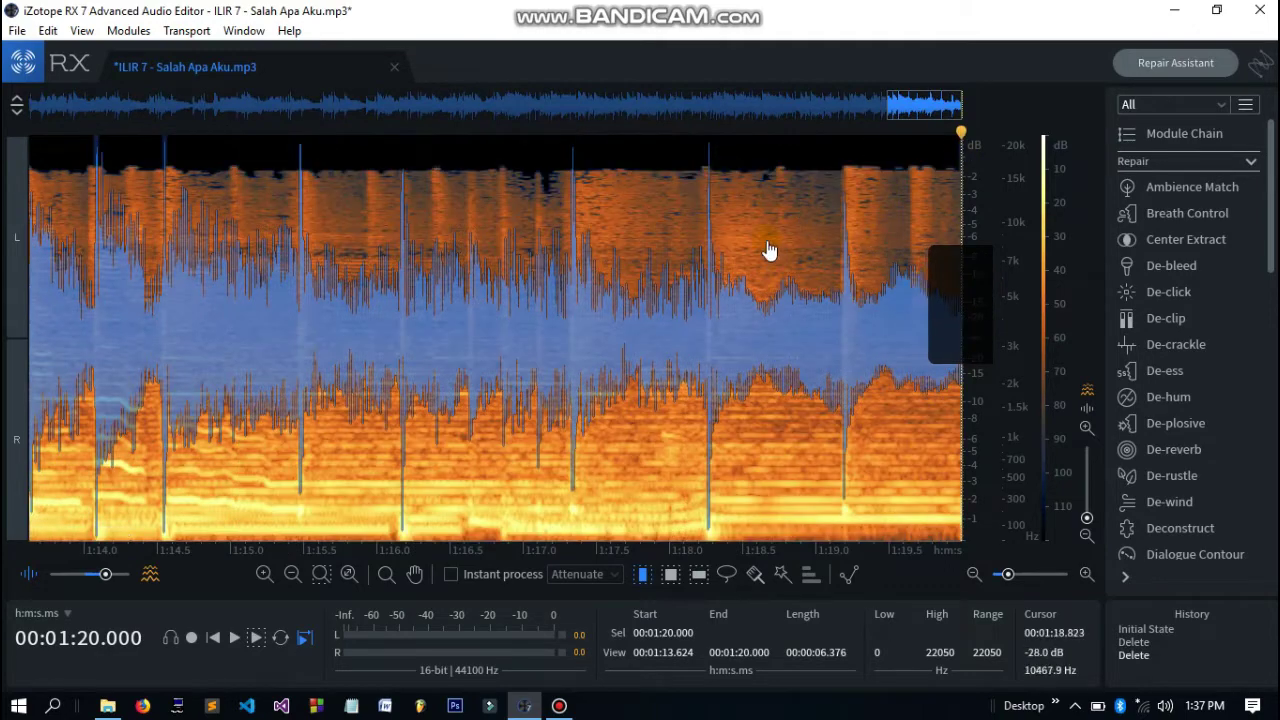
# Play back the trimmed track, select all of it and open the Music Rebalance module.
pyautogui.scroll(-5, 768, 250)
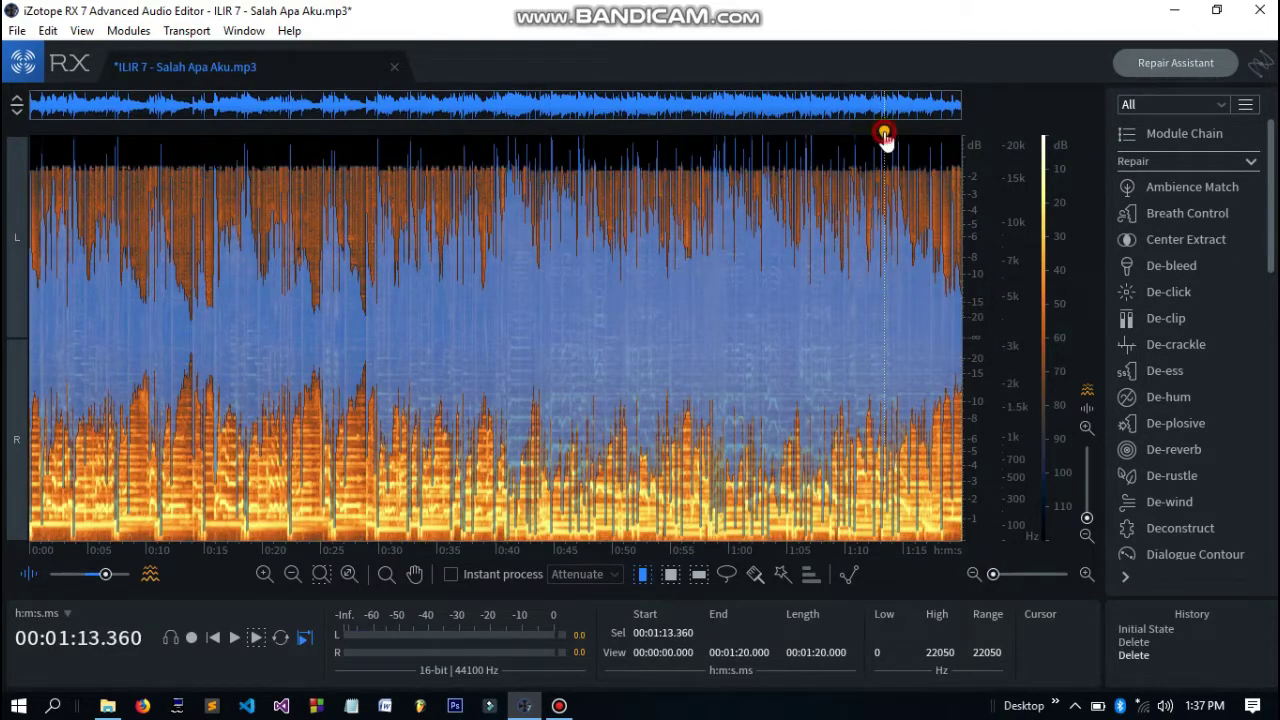
pyautogui.press('space')
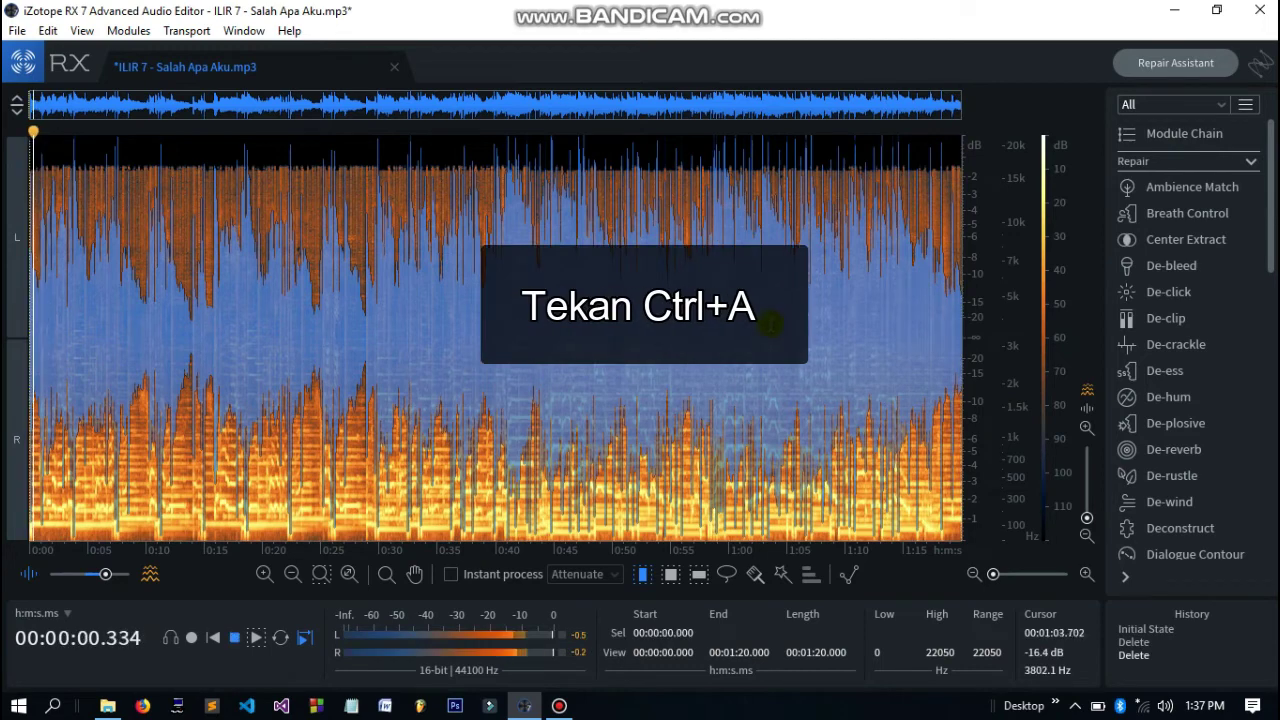
pyautogui.hotkey('ctrl', 'a')
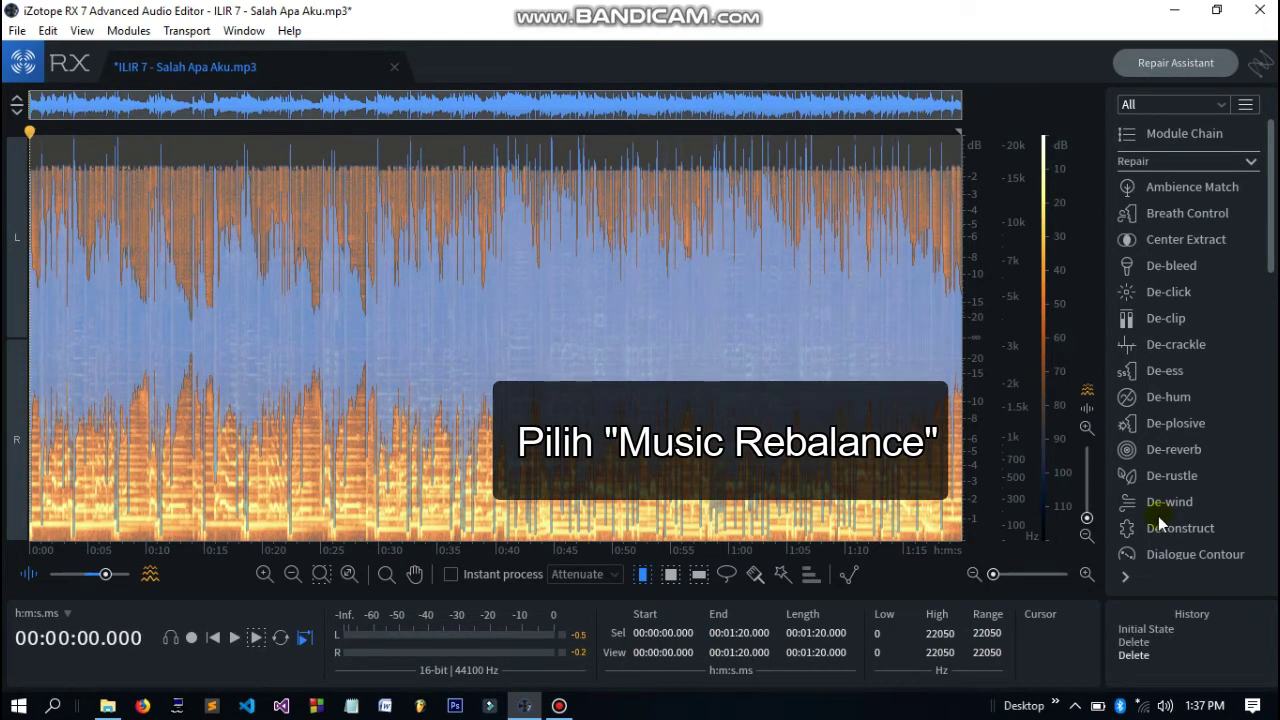
pyautogui.scroll(-5, 1172, 483)
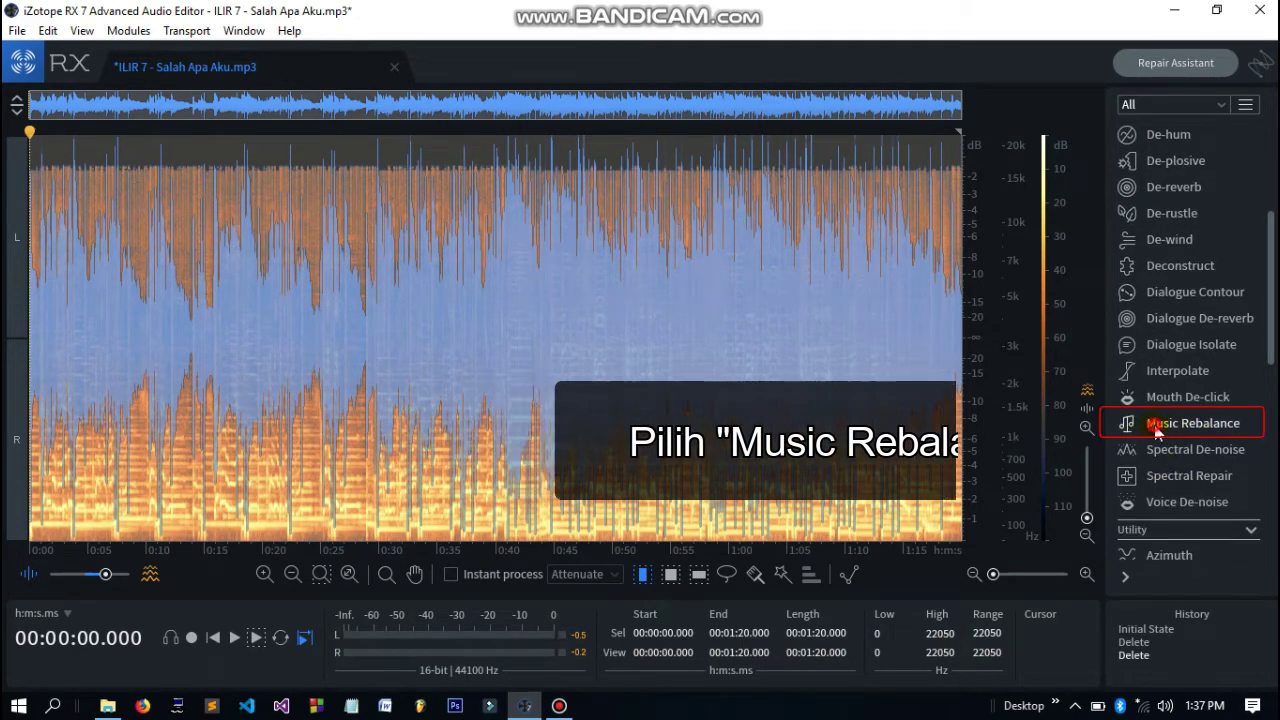
pyautogui.click(1122, 423)
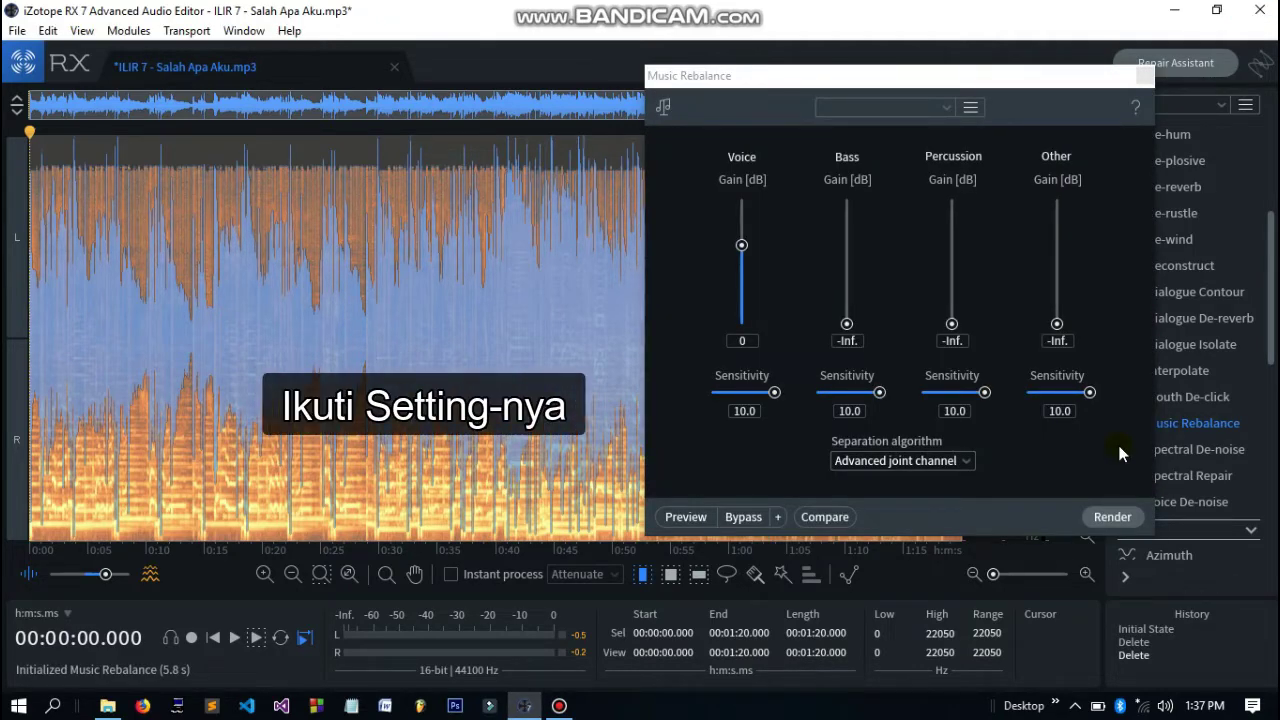
# Briefly preview the rebalance with the Bass gain at -Inf.
pyautogui.moveTo(847, 323)
pyautogui.mouseDown()
pyautogui.moveTo(855, 278)
pyautogui.moveTo(847, 323)
pyautogui.mouseUp()
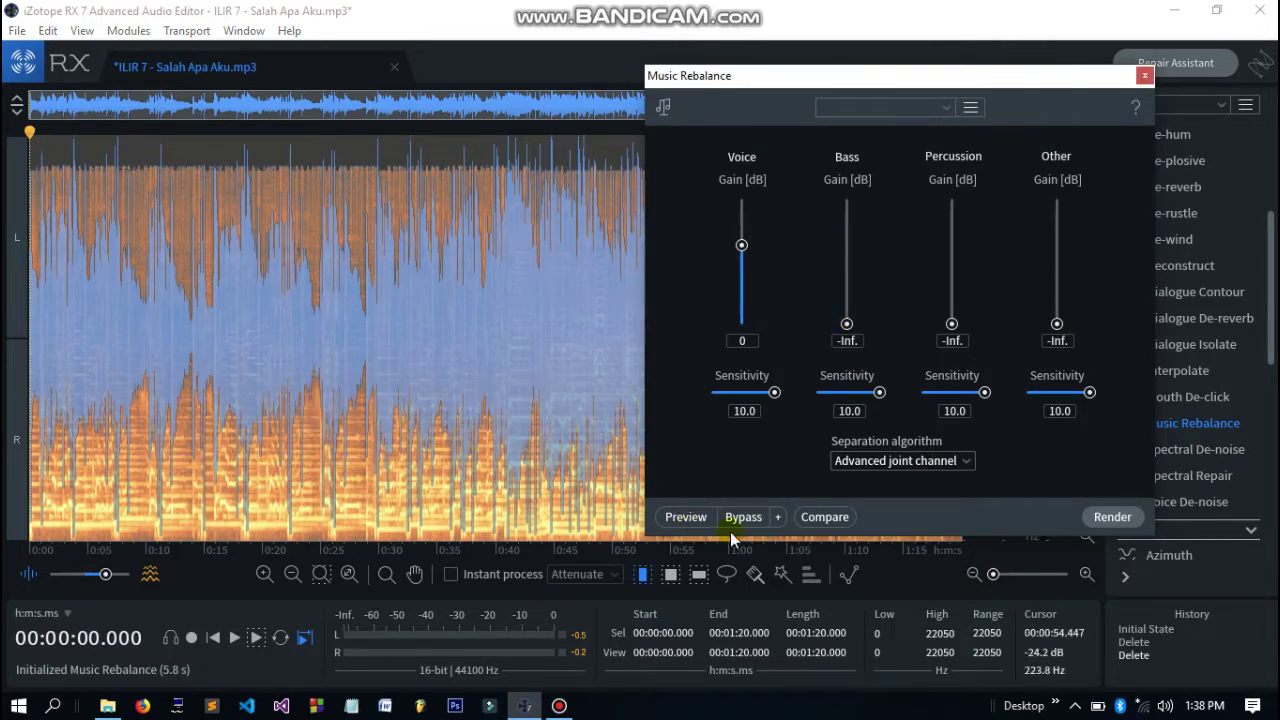
pyautogui.click(703, 518)
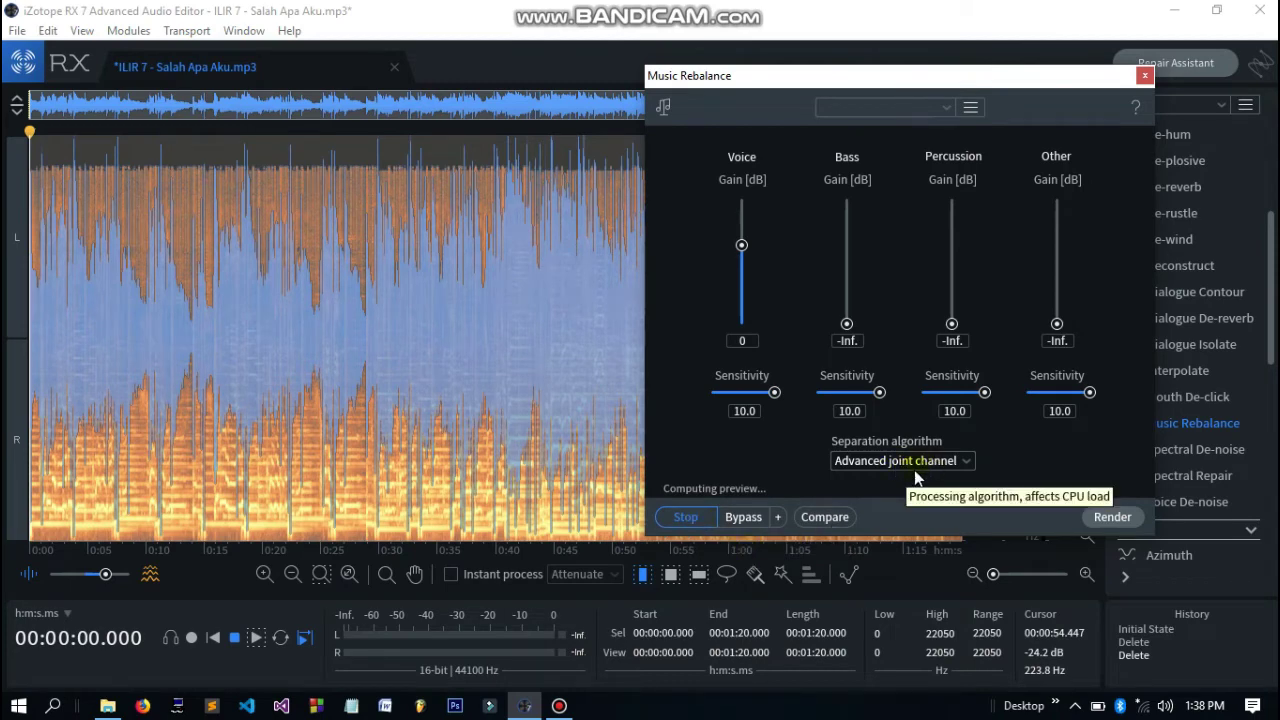
pyautogui.click(696, 519)
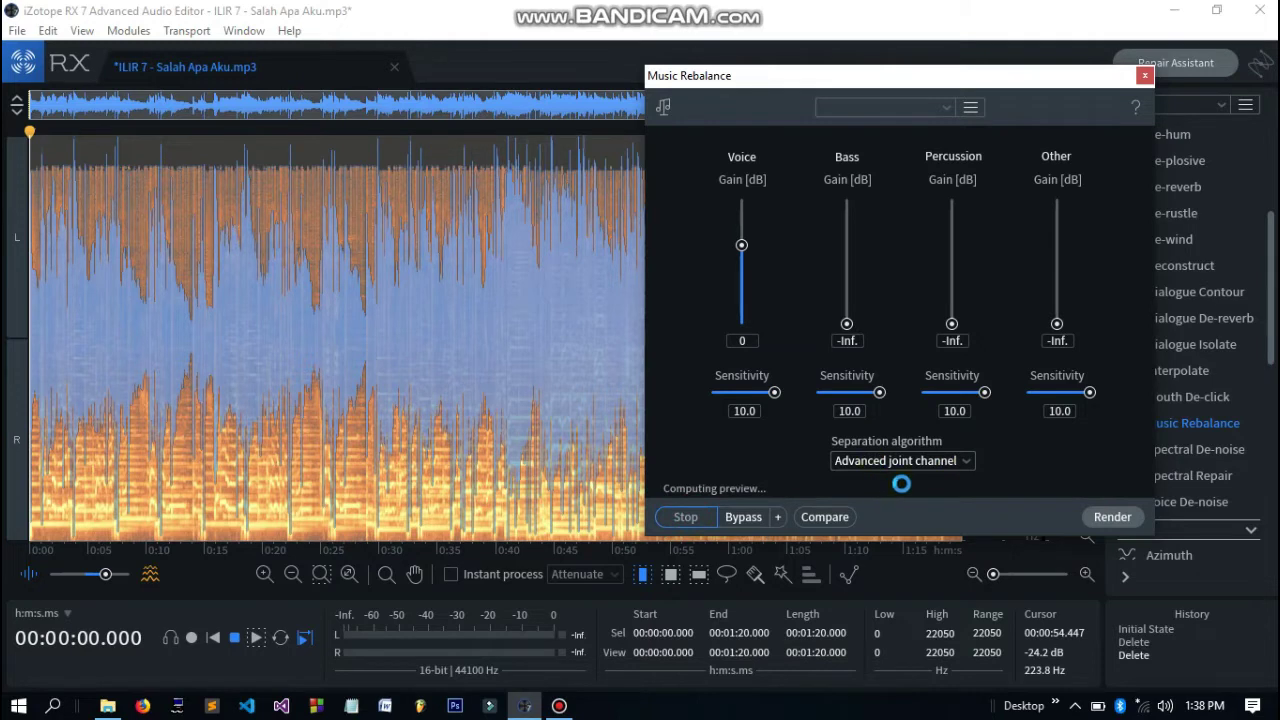
# Preview and render the rebalance using the Advanced joint channel separation algorithm.
pyautogui.click(951, 468)
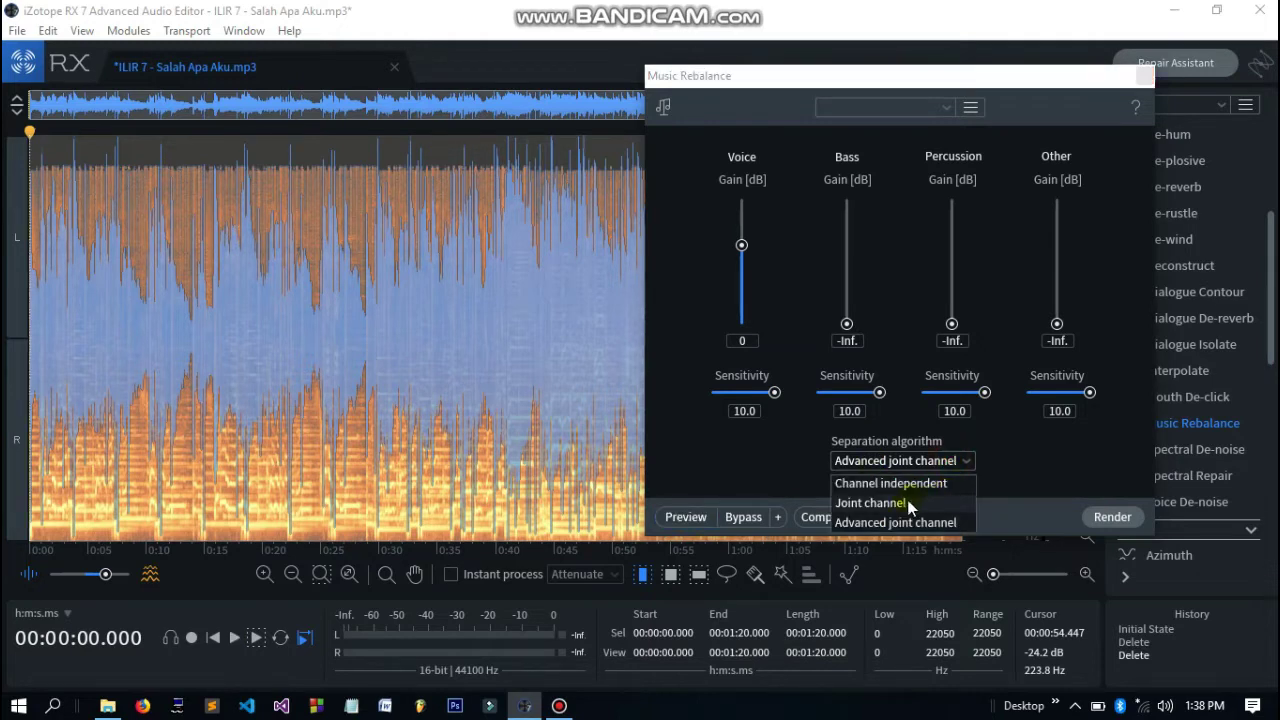
pyautogui.click(868, 522)
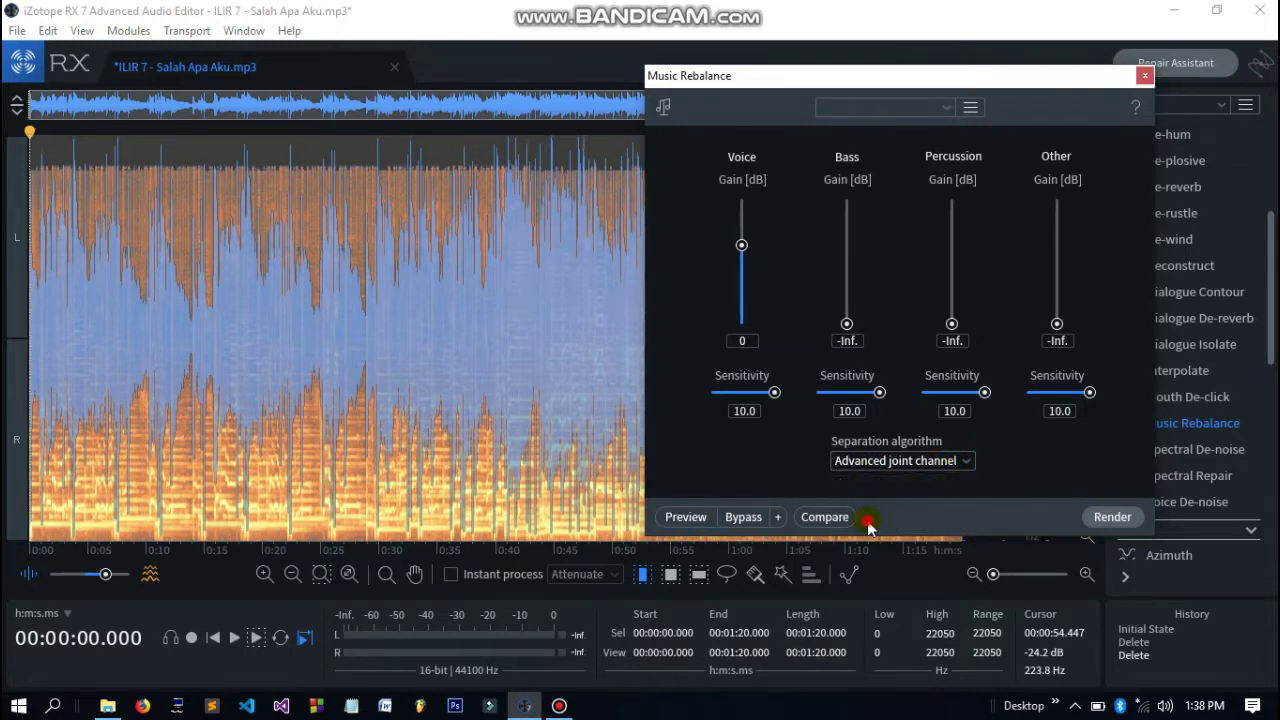
pyautogui.click(685, 517)
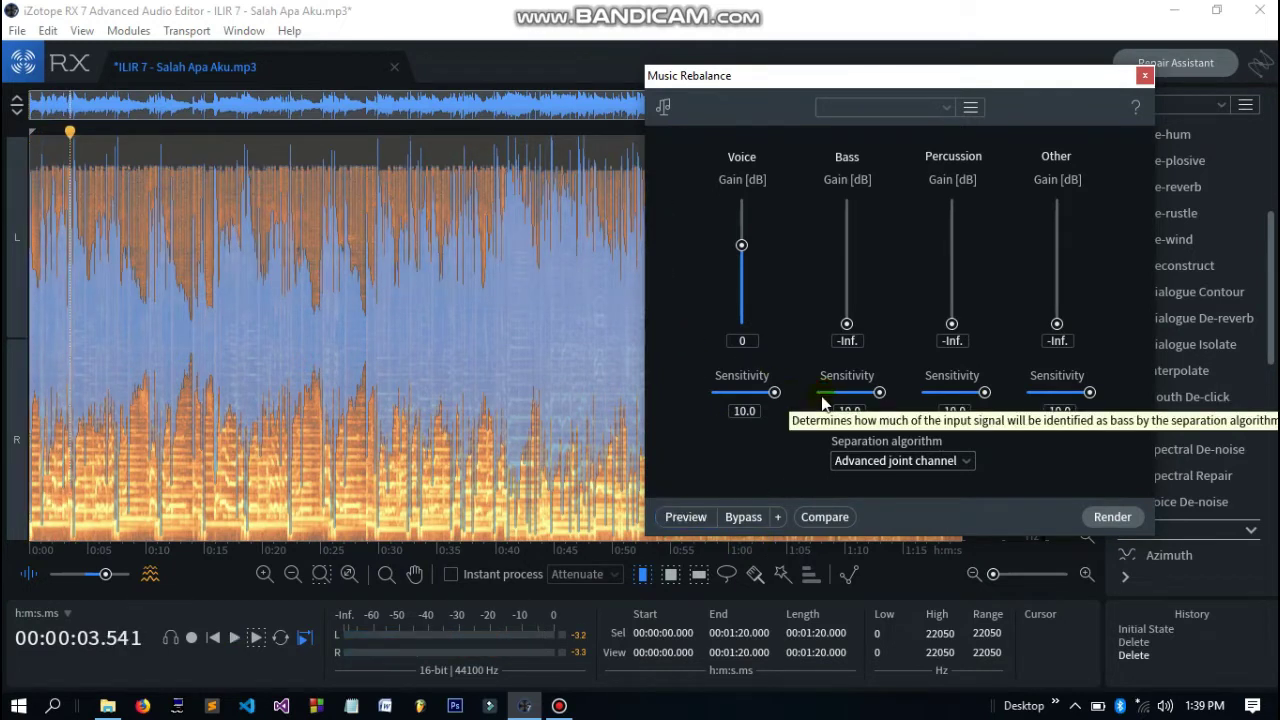
pyautogui.click(1100, 519)
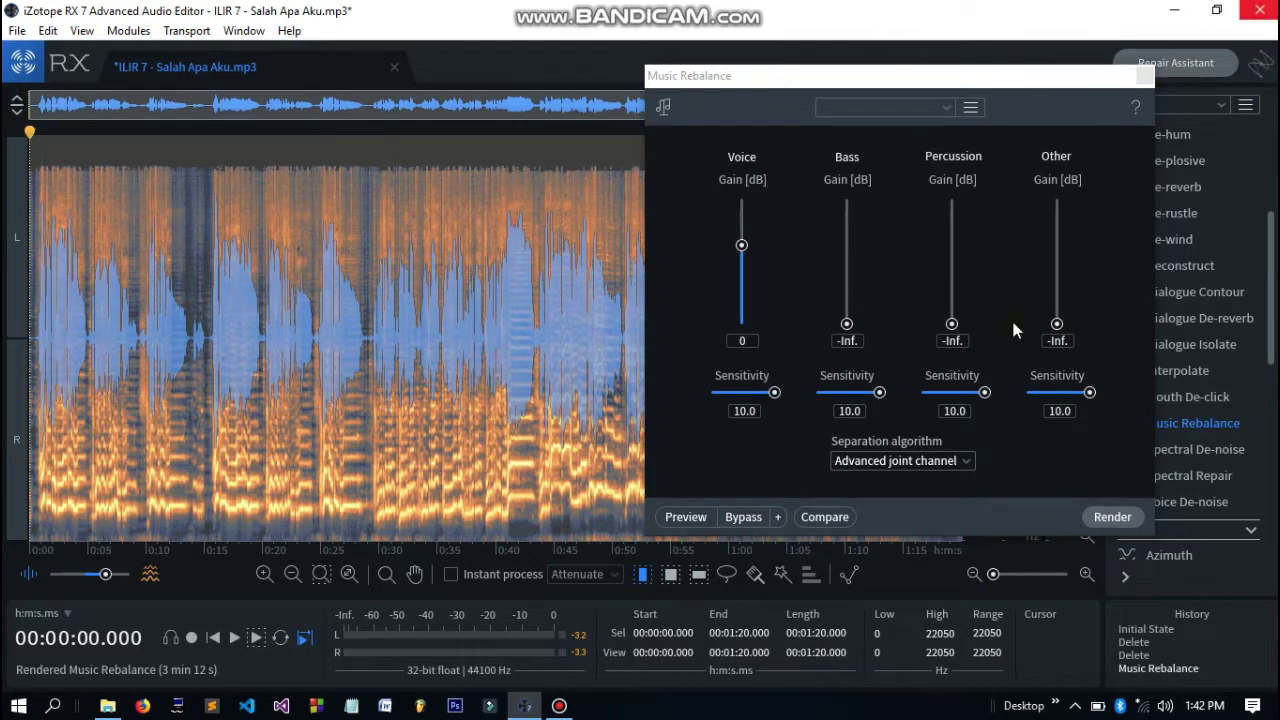
pyautogui.click(1145, 76)
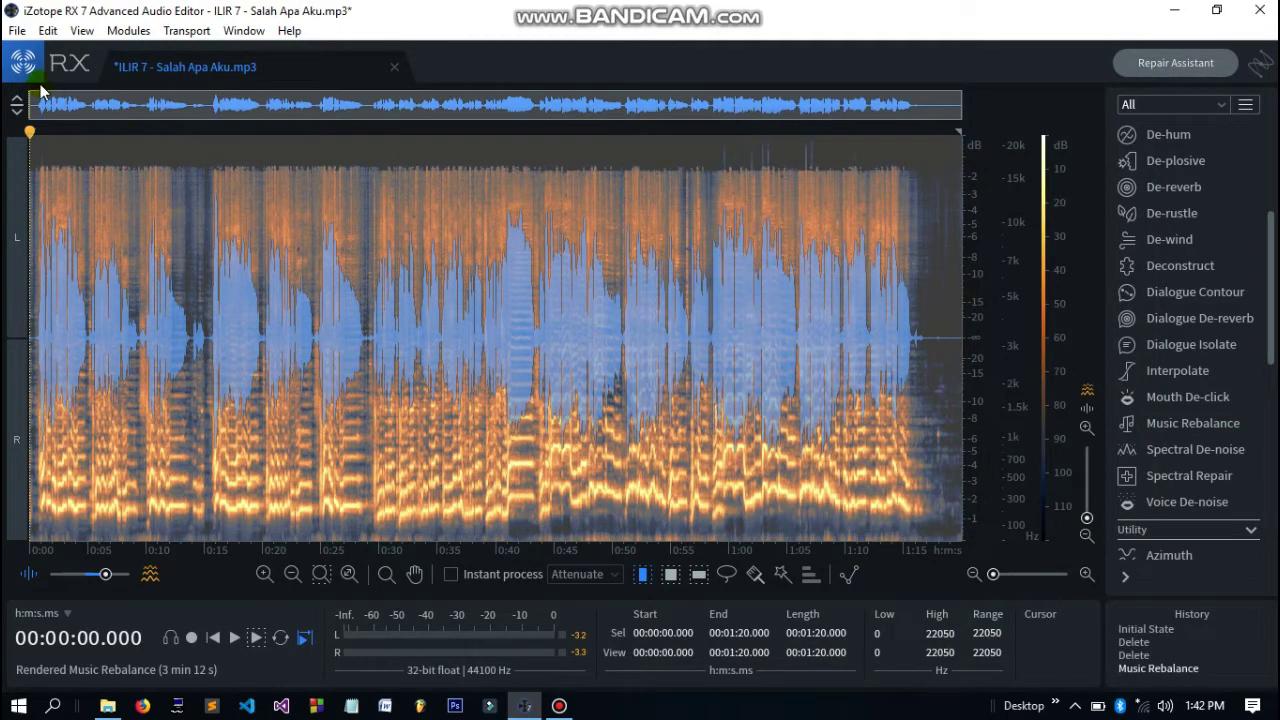
# Start saving the processed track under a new location as an MP3 in Constant bit rate (CBR) mode.
pyautogui.click(17, 30)
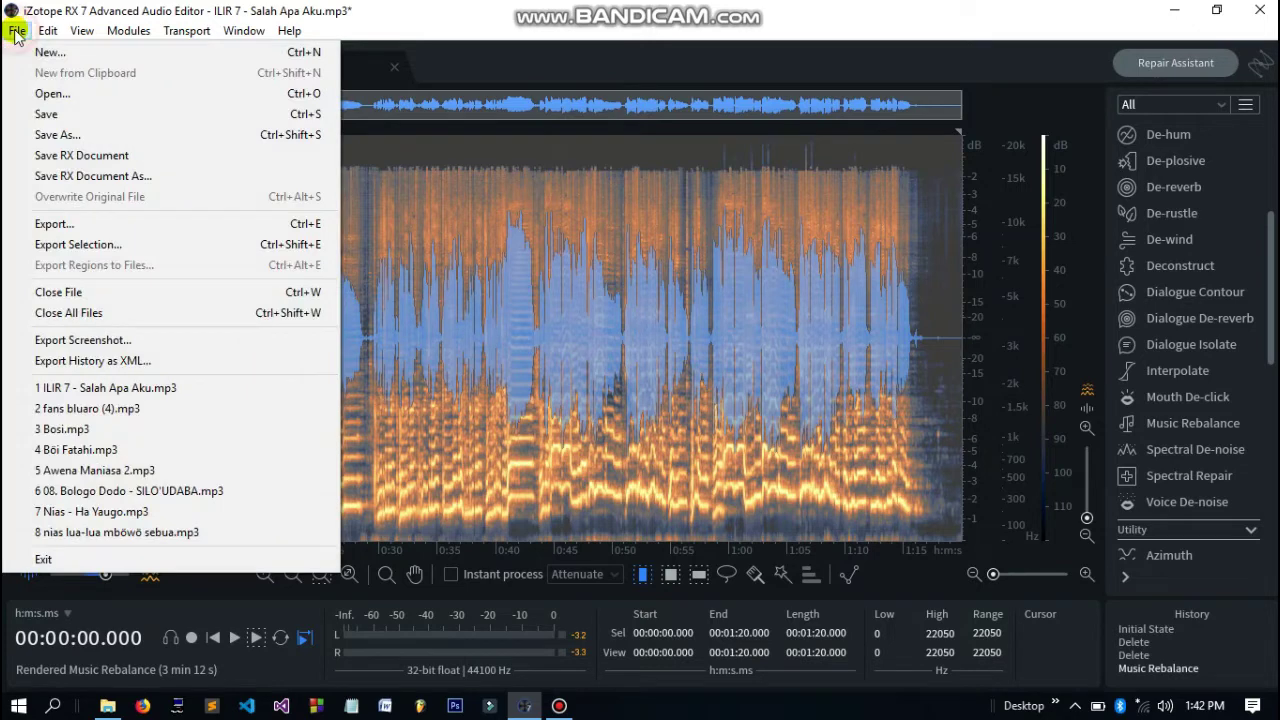
pyautogui.click(62, 134)
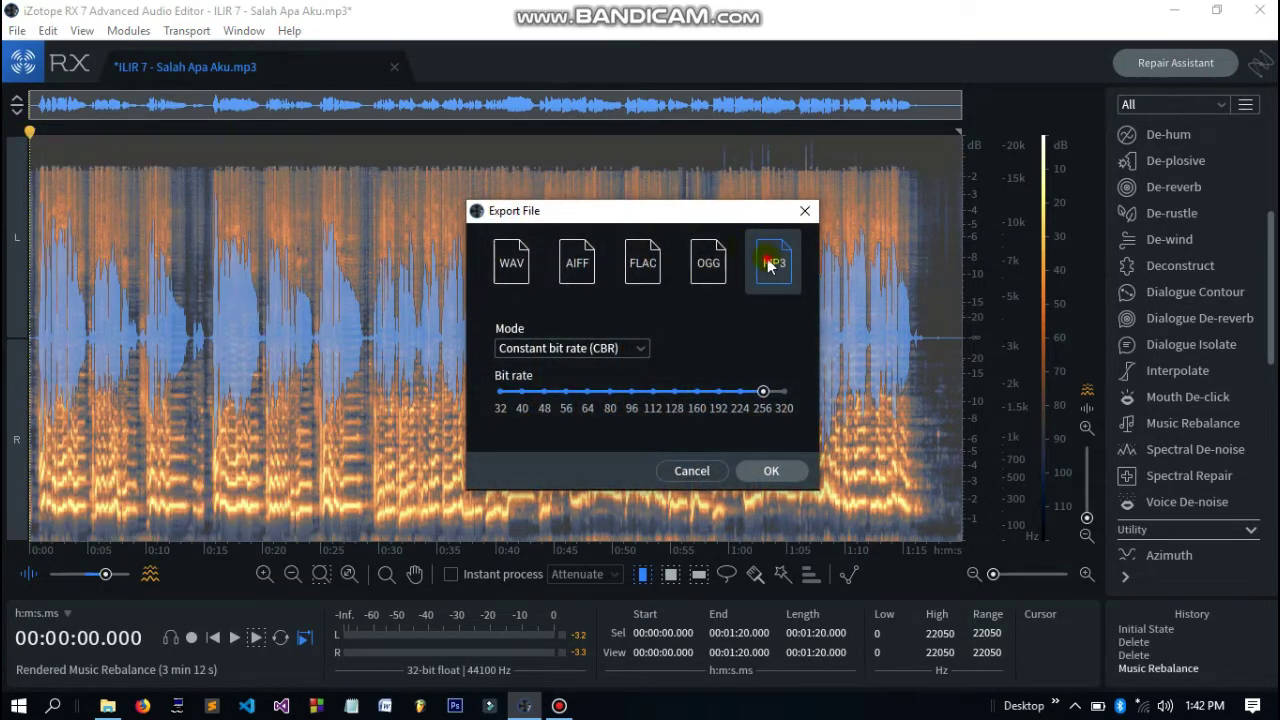
pyautogui.click(641, 349)
pyautogui.click(717, 345)
pyautogui.click(775, 472)
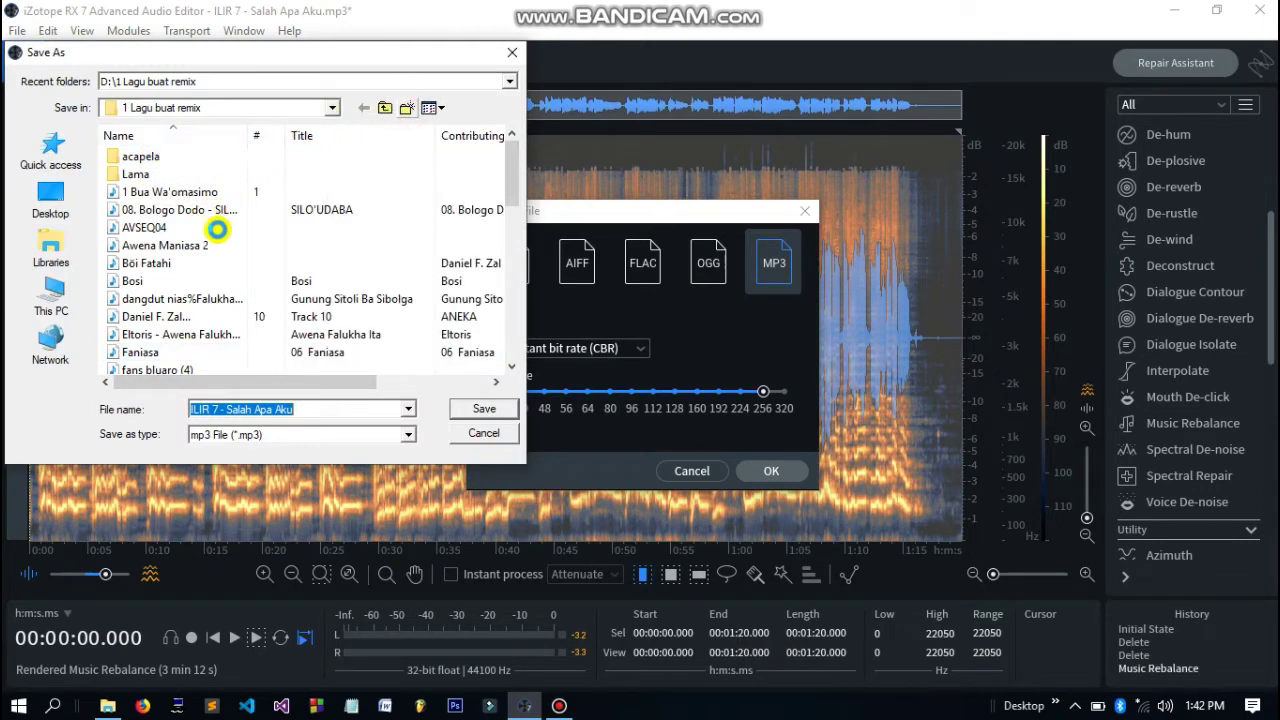
# Create a new folder inside "1 Lagu buat remix" and save the MP3 there as "ILIR 7 - Salah Apa Aku".
pyautogui.click(406, 107)
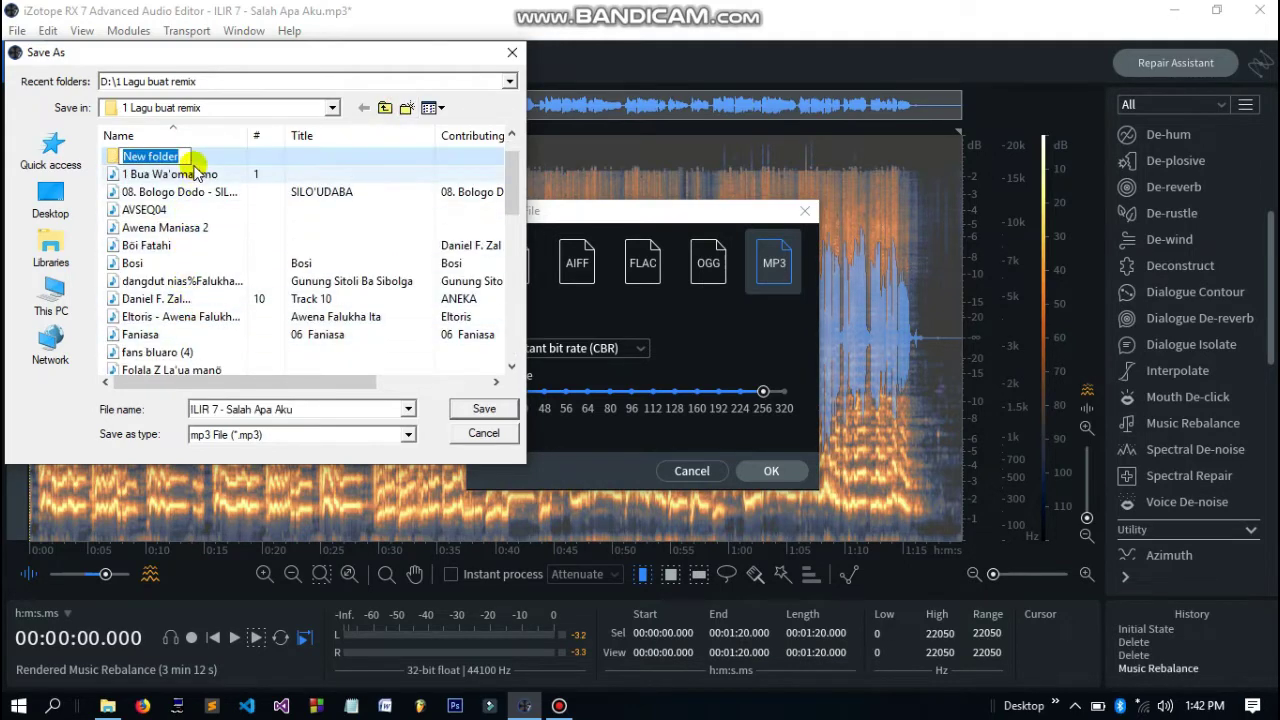
pyautogui.click(466, 407)
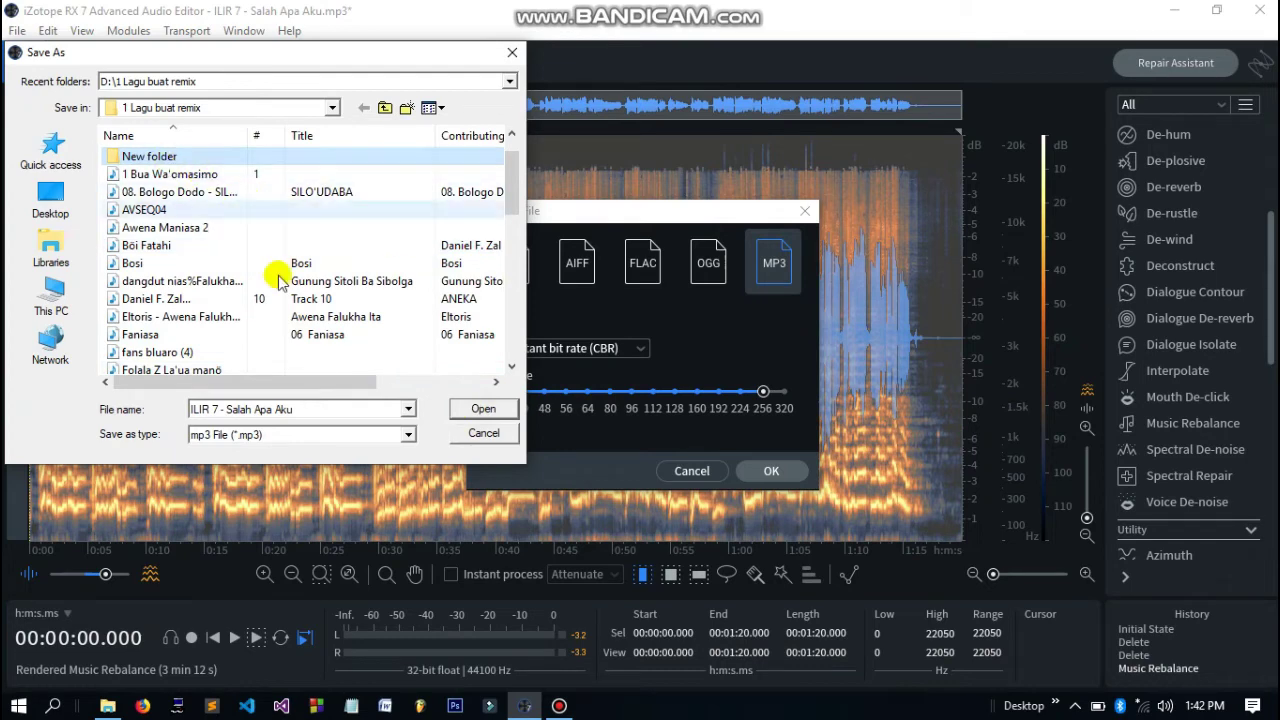
pyautogui.doubleClick(200, 158)
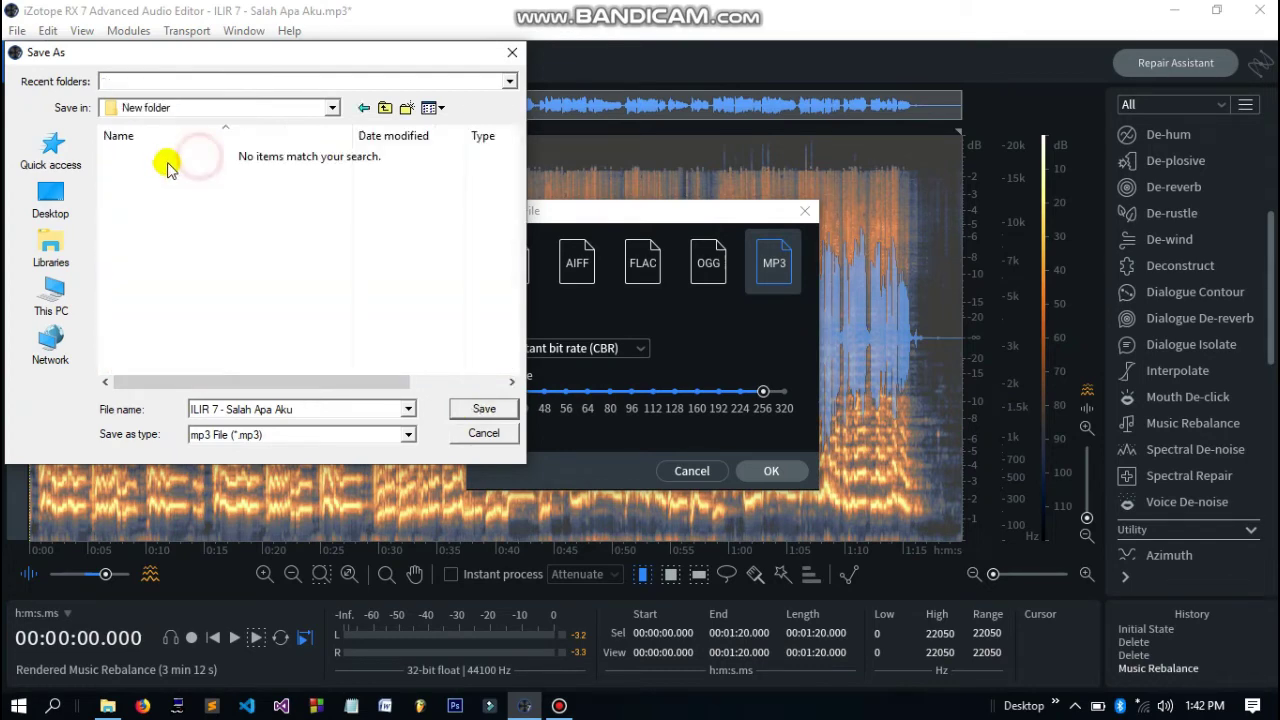
pyautogui.click(470, 410)
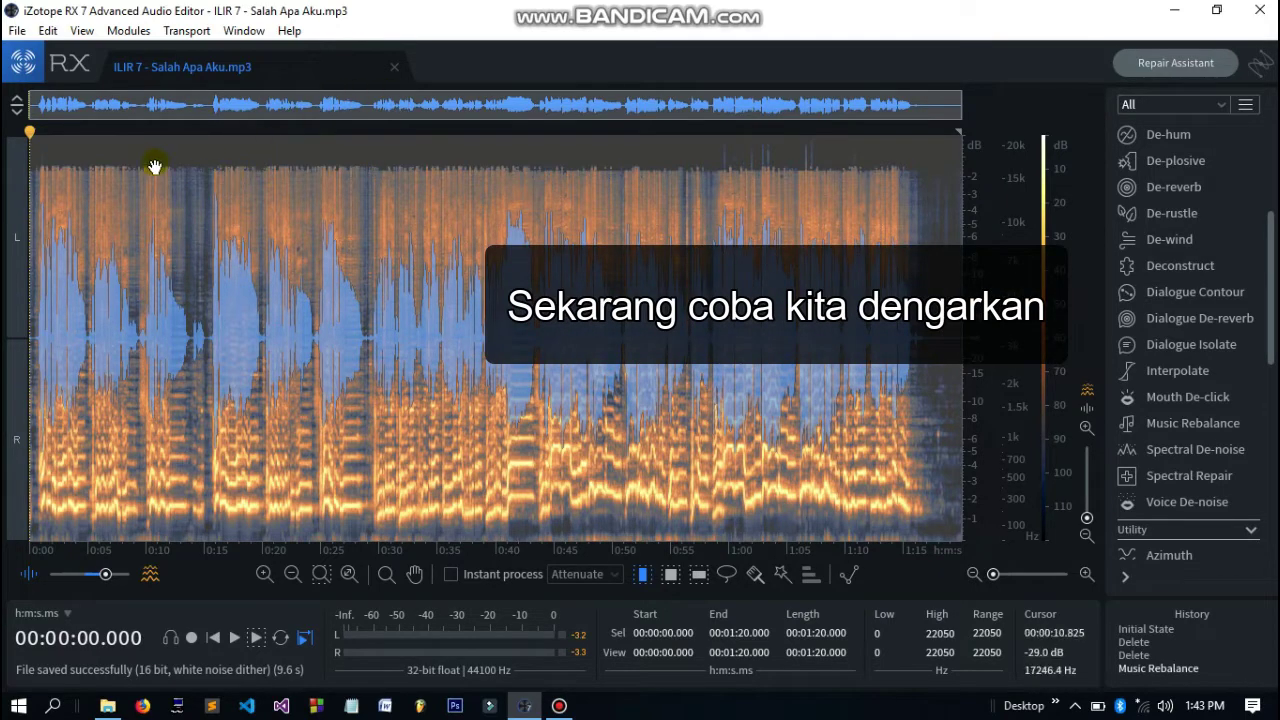
# Play back the saved vocals-only track from the start, then stop playback.
pyautogui.press('space')
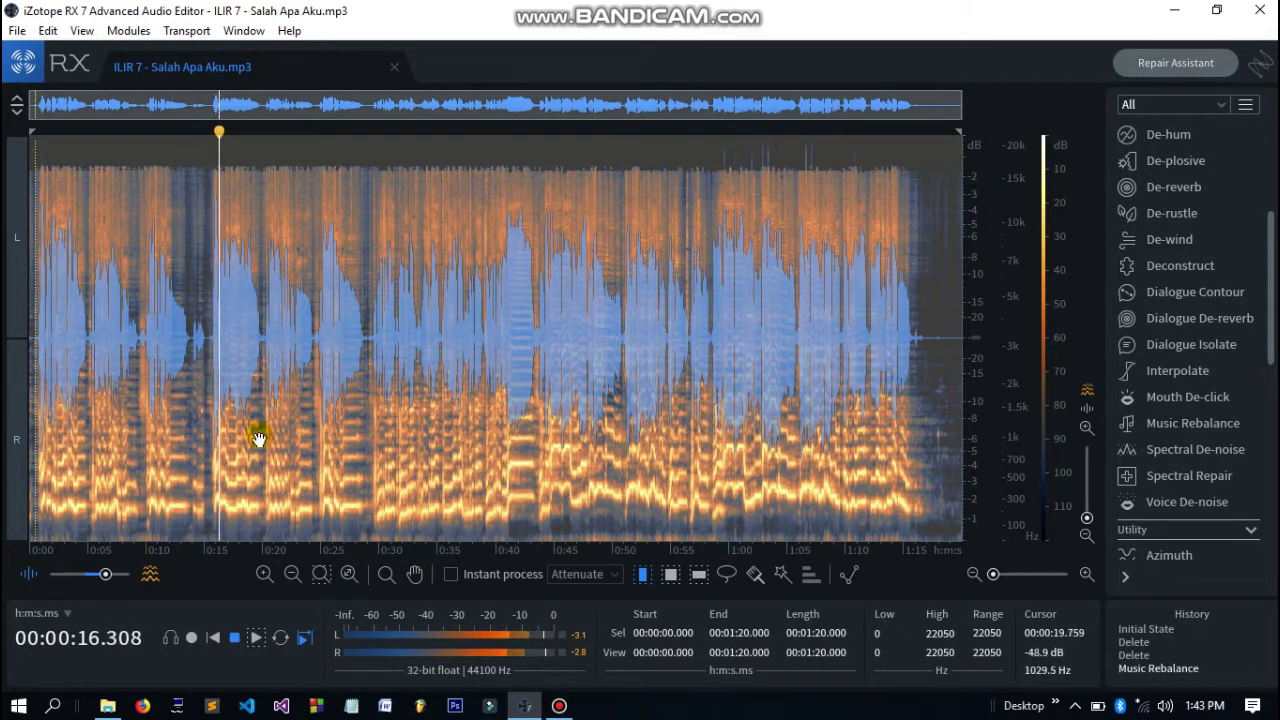
pyautogui.press('space')
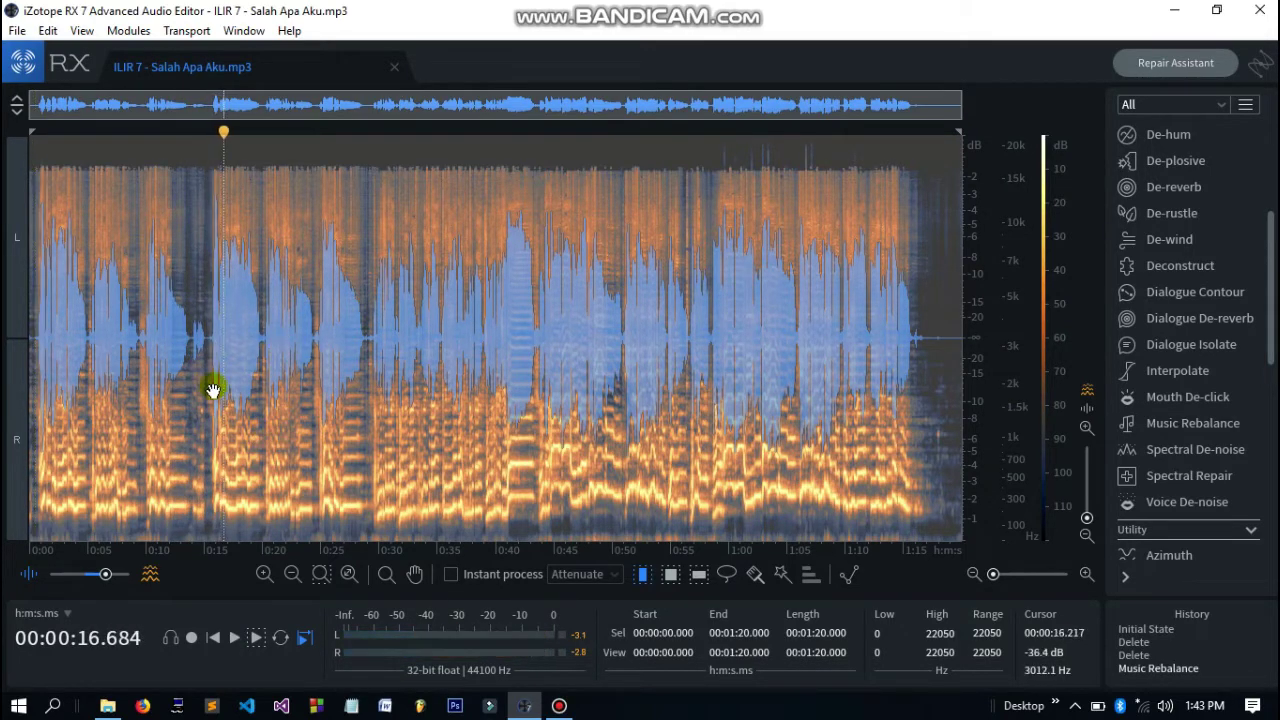
# Switch to File Explorer, open "New folder" inside "1 Lagu buat remix" and select the saved "ILIR 7 - Salah Apa Aku" file.
pyautogui.click(1246, 14)
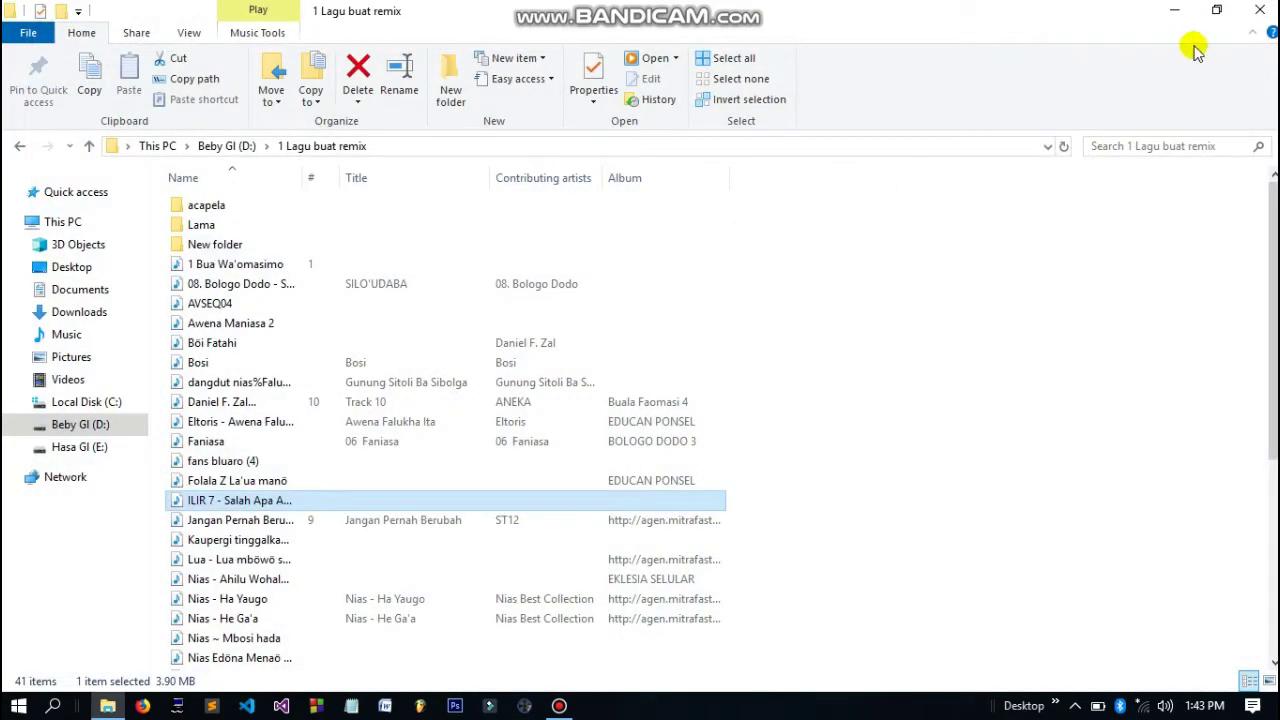
pyautogui.doubleClick(217, 243)
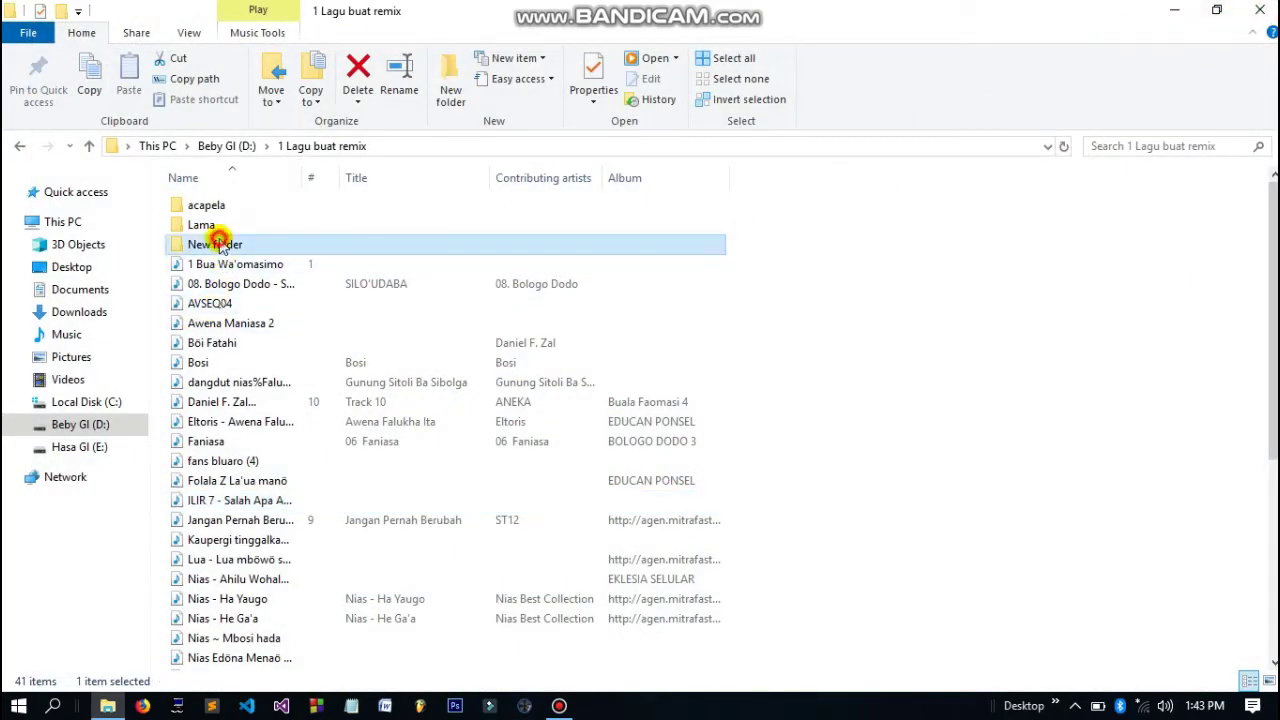
pyautogui.click(237, 208)
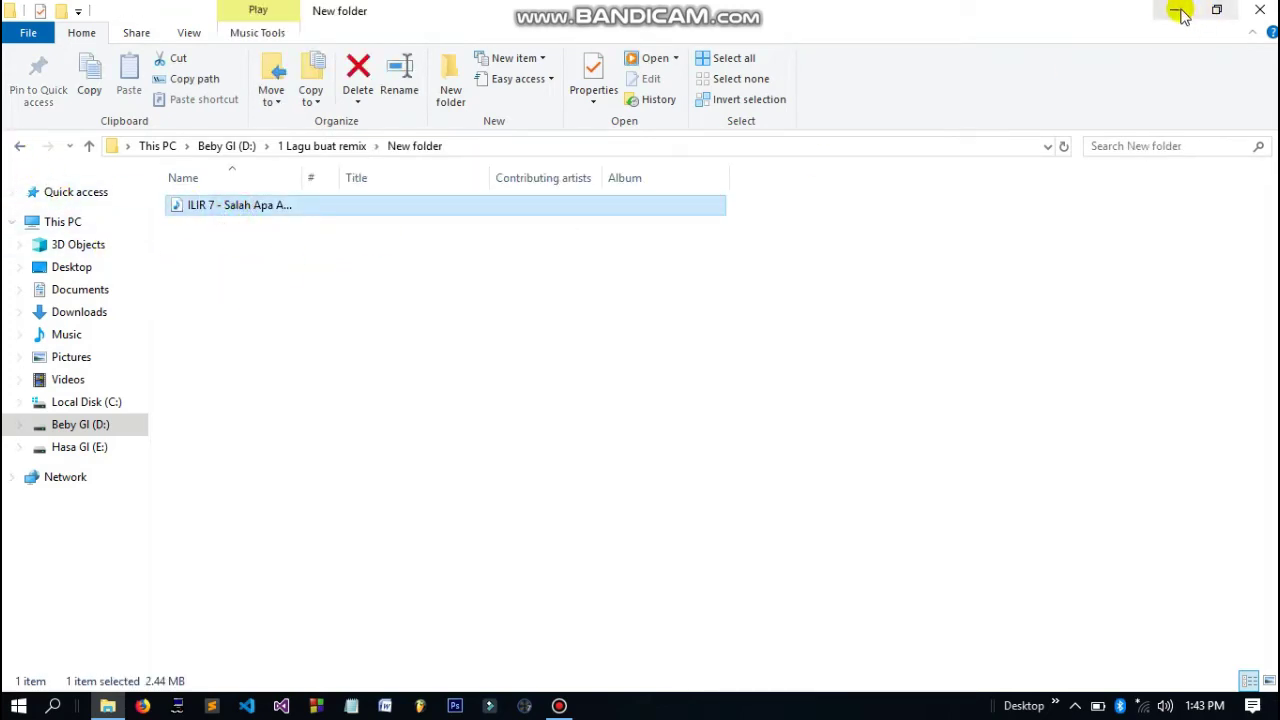
# Switch to FL Studio and clear the Settings and Channel rack windows away from the playlist.
pyautogui.click(424, 707)
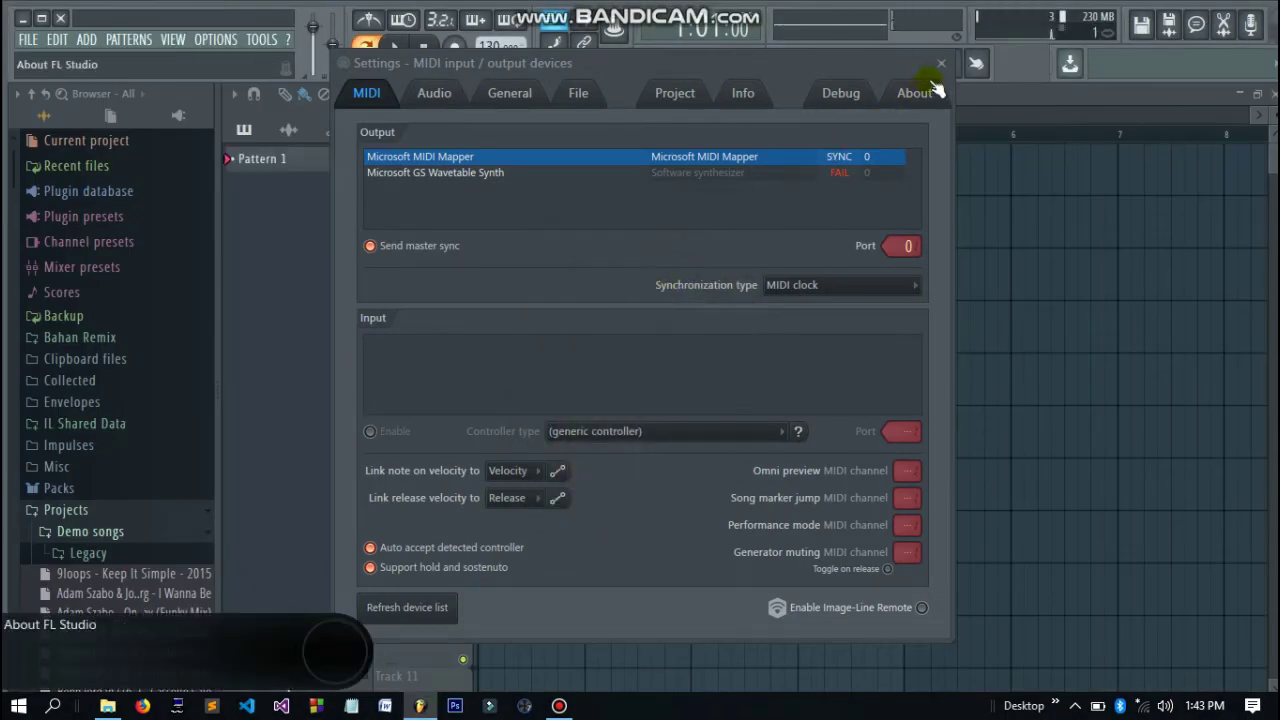
pyautogui.click(940, 63)
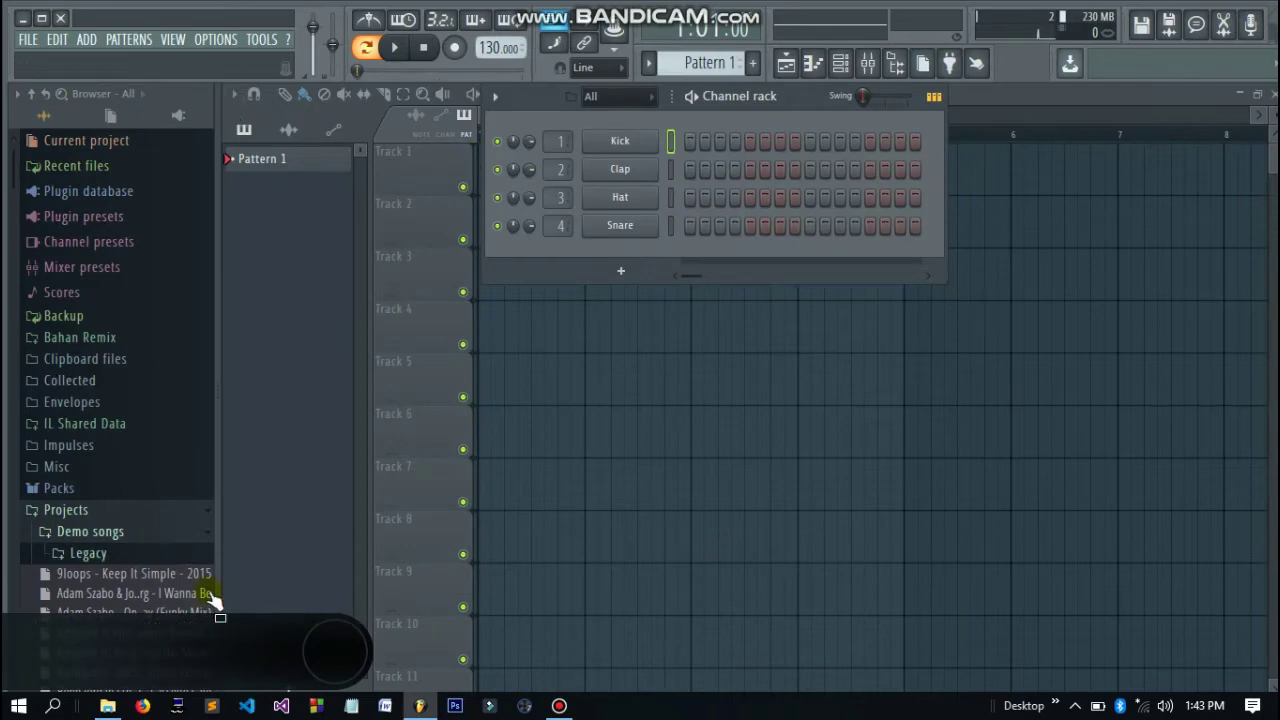
pyautogui.click(963, 96)
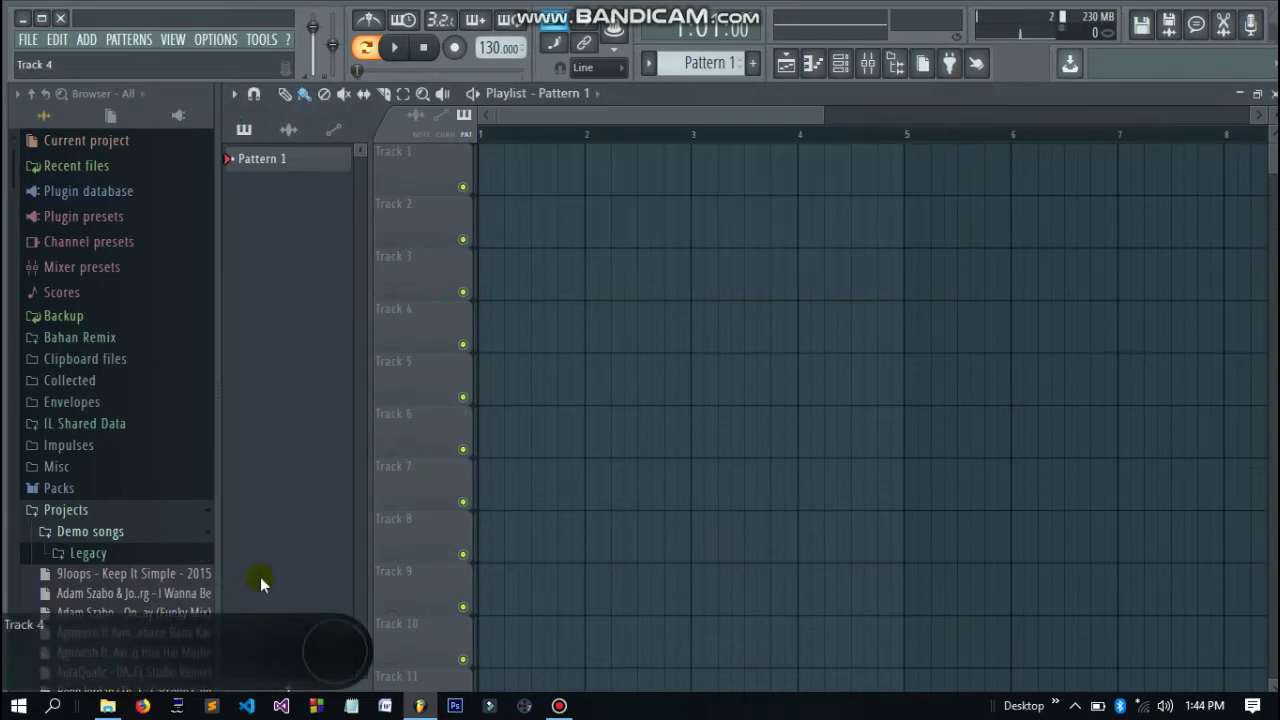
# Bring the "ILIR 7 - Salah Apa Aku" MP3 from File Explorer into the FL Studio playlist at the start of Track 1.
pyautogui.click(107, 706)
pyautogui.moveTo(200, 207); pyautogui.dragTo(460, 478)
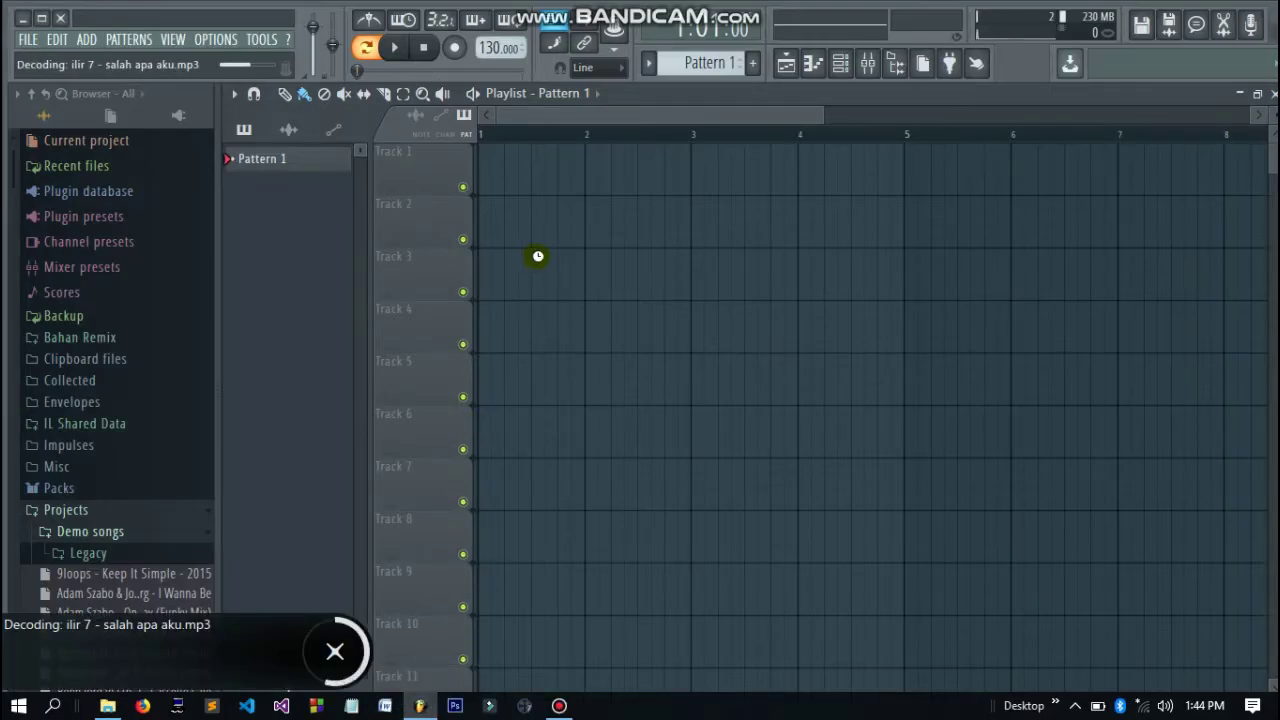
pyautogui.moveTo(617, 273); pyautogui.dragTo(423, 194)
# Play the opening bars of the imported vocal clip in the playlist.
pyautogui.press('space')
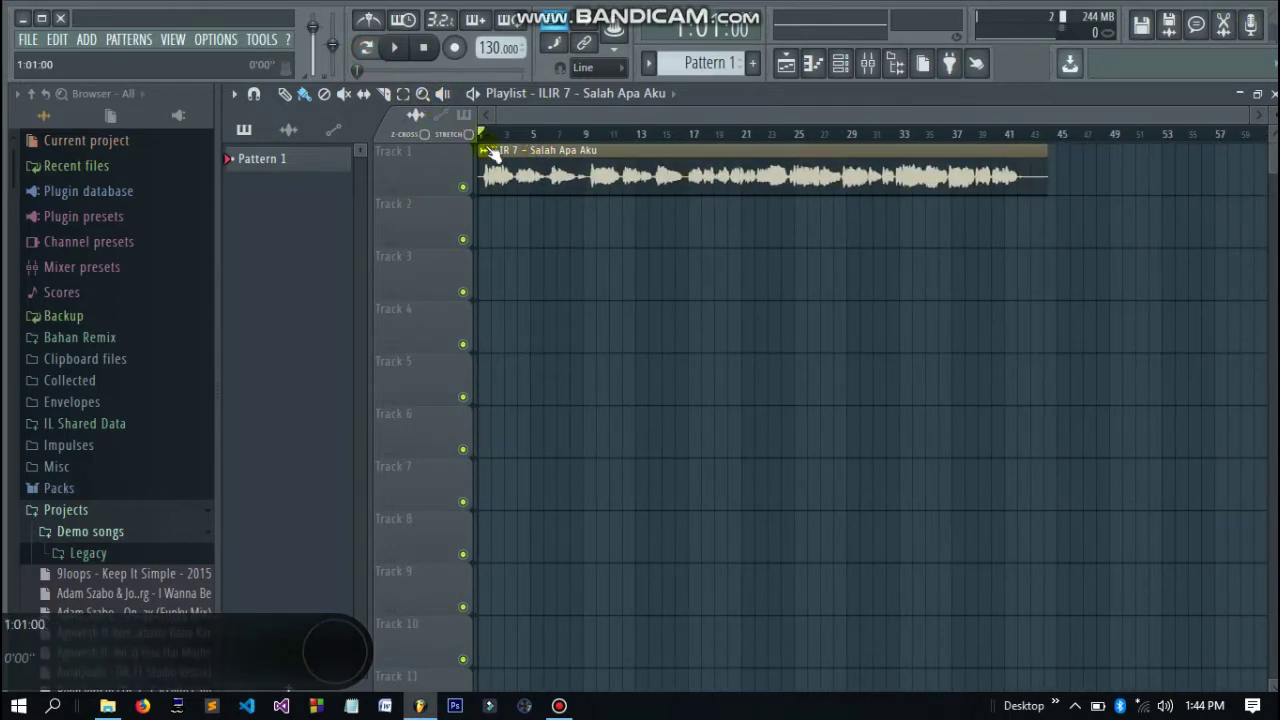
pyautogui.scroll(2, 510, 195)
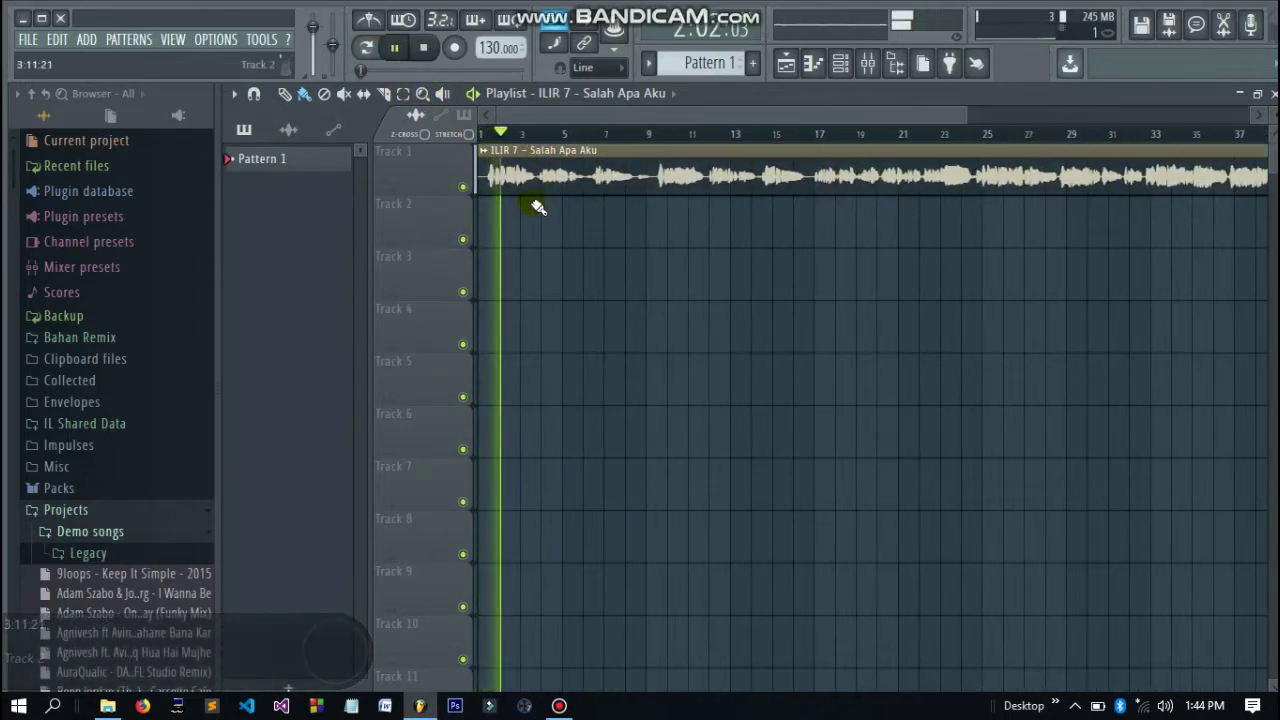
pyautogui.scroll(2, 500, 177)
pyautogui.press('space')
# Open the vocal clip's sample in Edison and try the Clean up (denoise) tool on it.
pyautogui.click(486, 153)
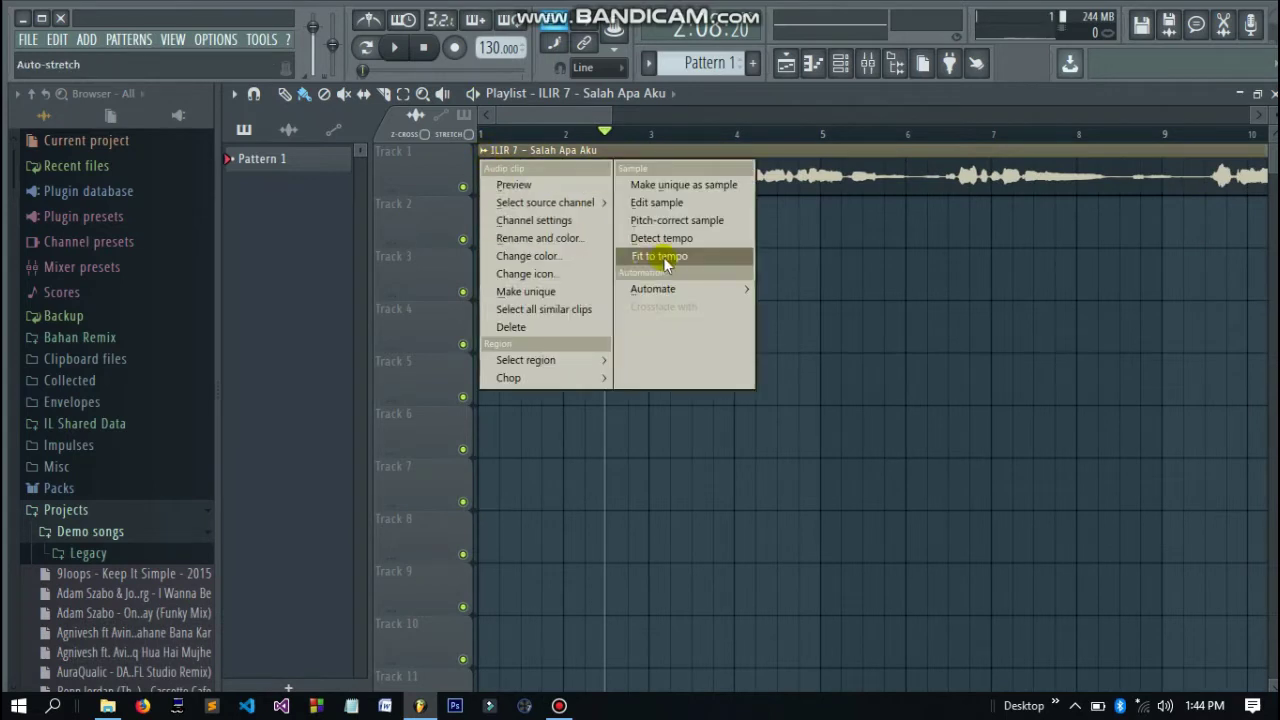
pyautogui.click(640, 203)
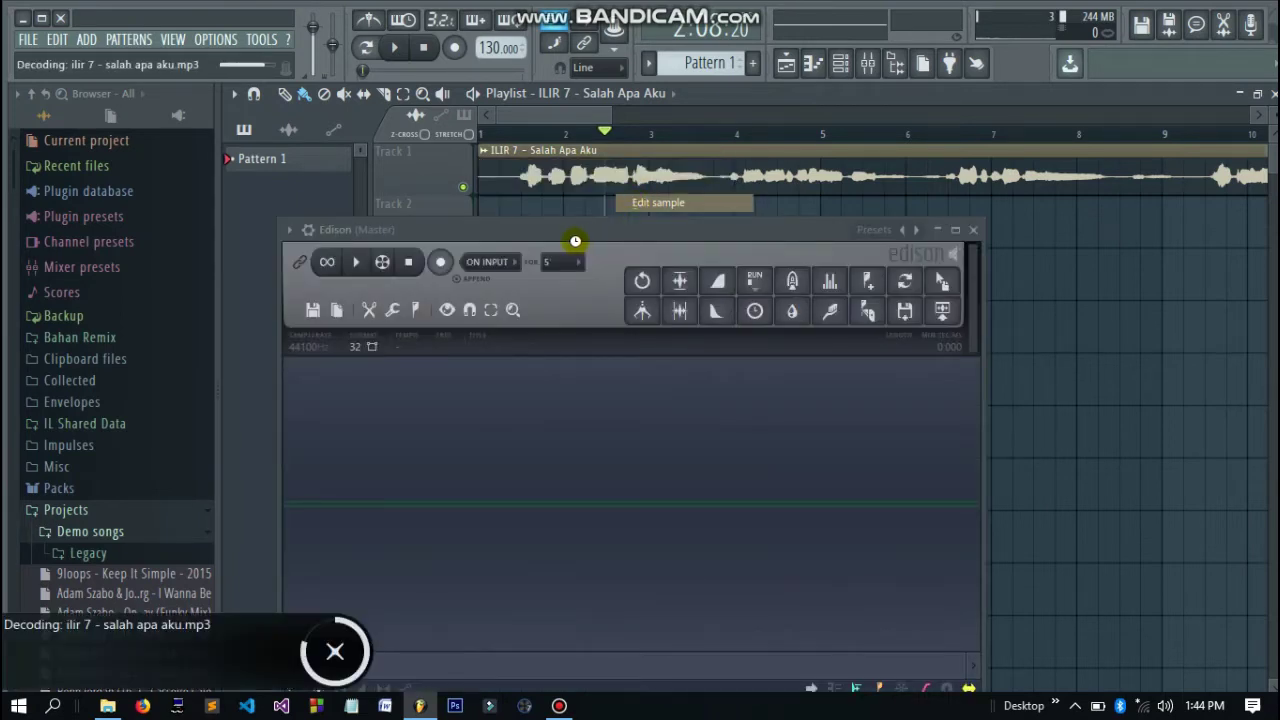
pyautogui.moveTo(505, 232); pyautogui.dragTo(508, 187)
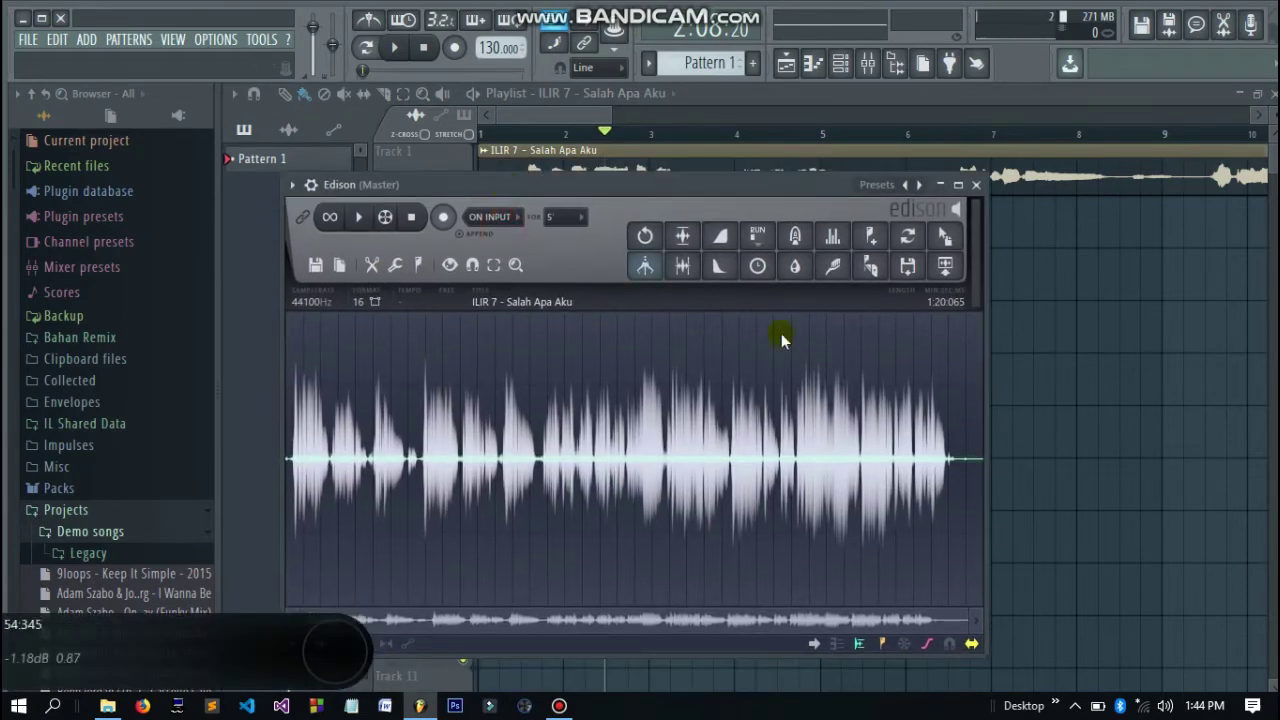
pyautogui.click(834, 270)
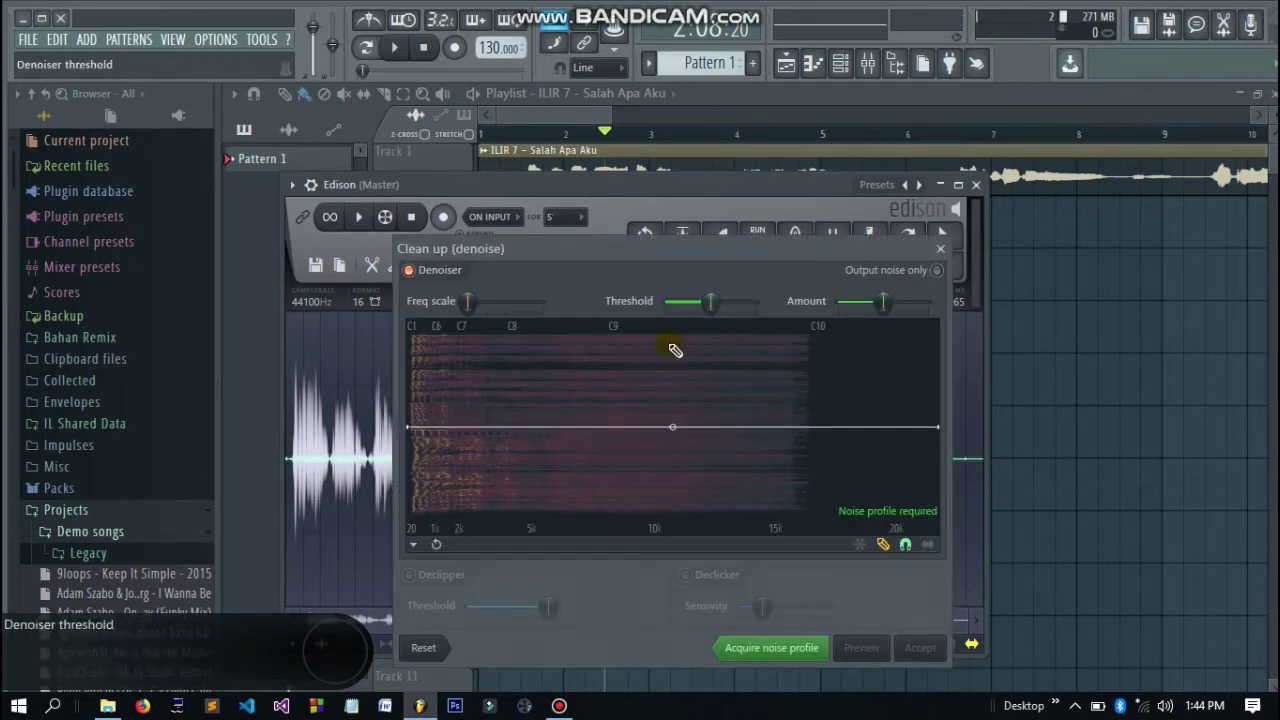
pyautogui.moveTo(666, 257); pyautogui.dragTo(651, 208)
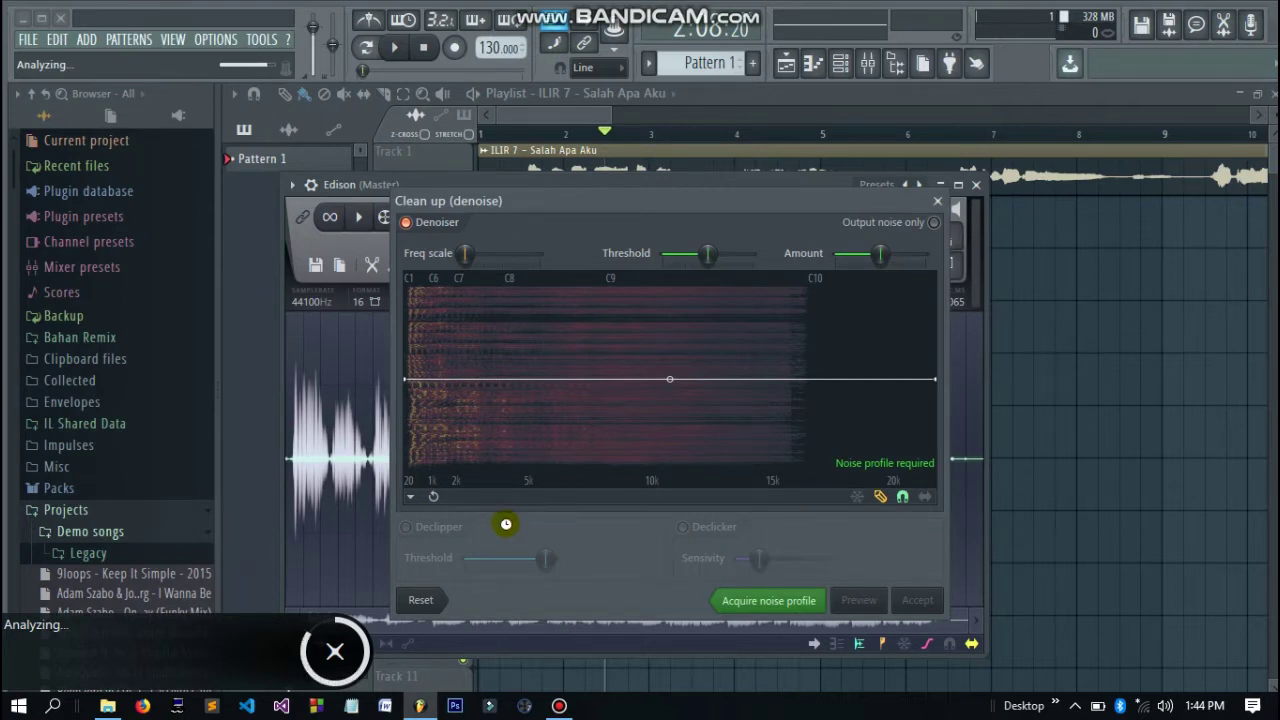
# Try to send the Edison sample to the playlist as an audio clip, and close Edison.
pyautogui.click(943, 263)
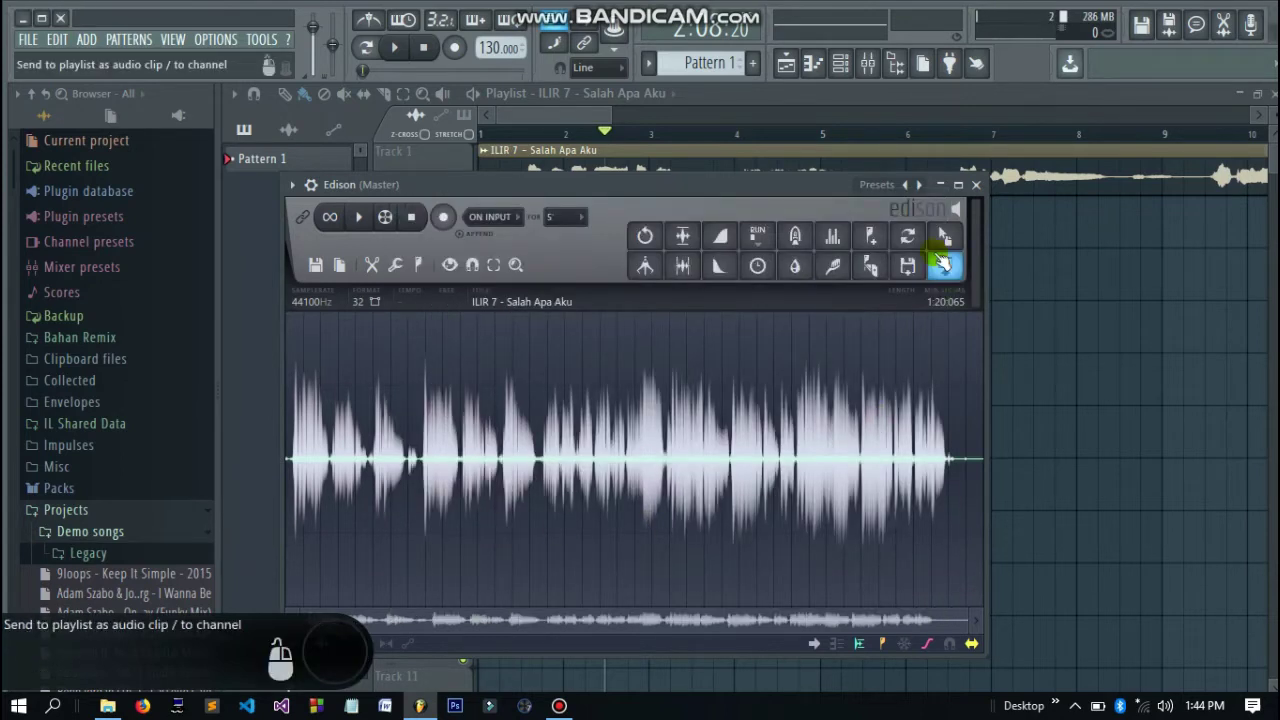
pyautogui.click(945, 265)
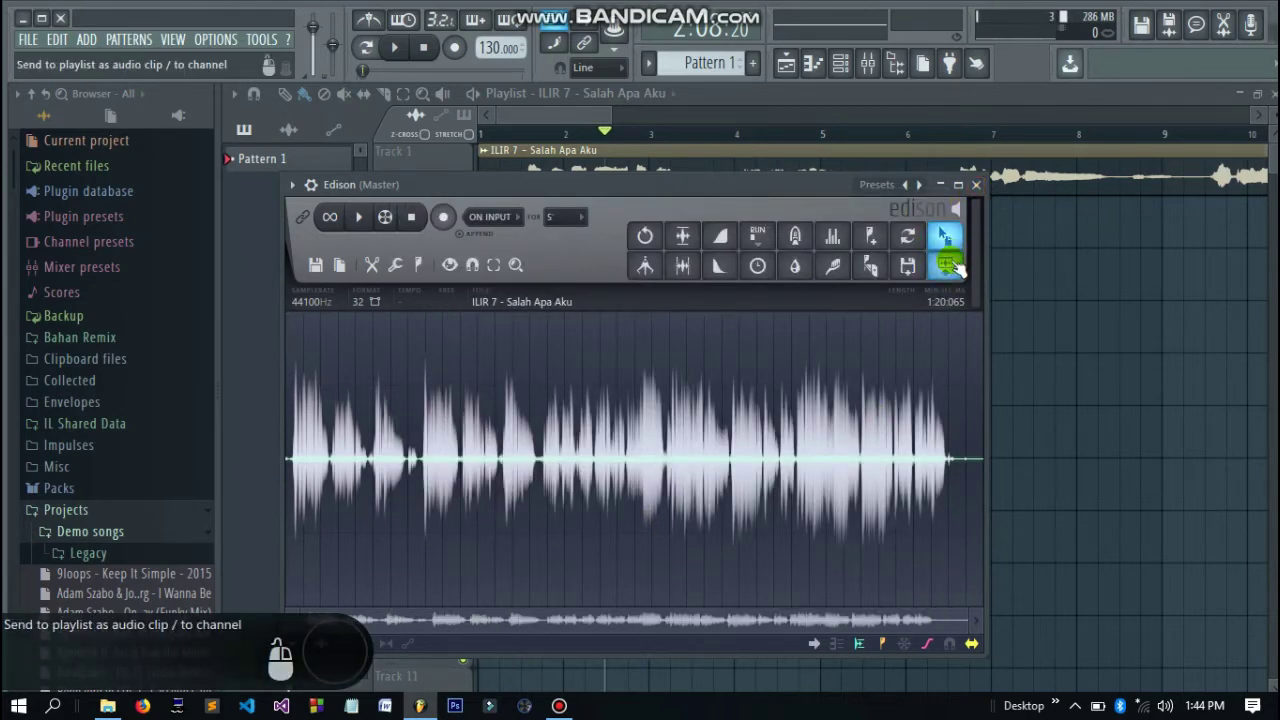
pyautogui.click(950, 262)
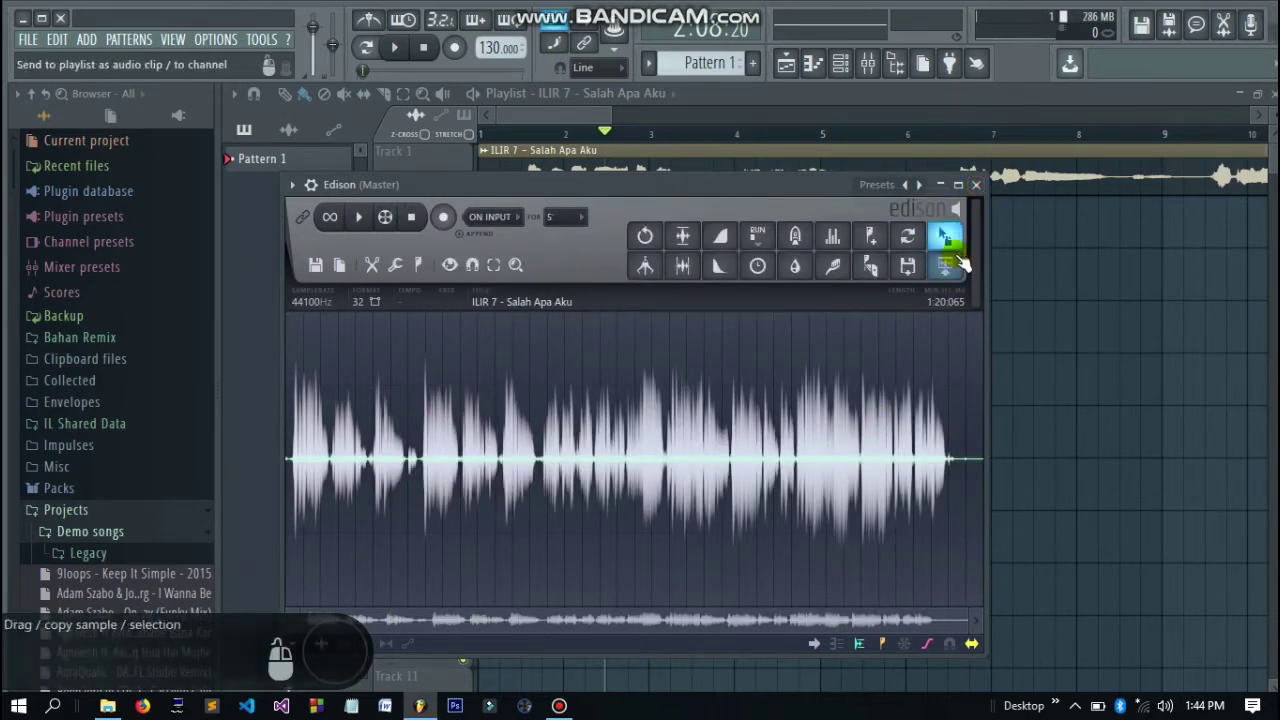
pyautogui.click(976, 184)
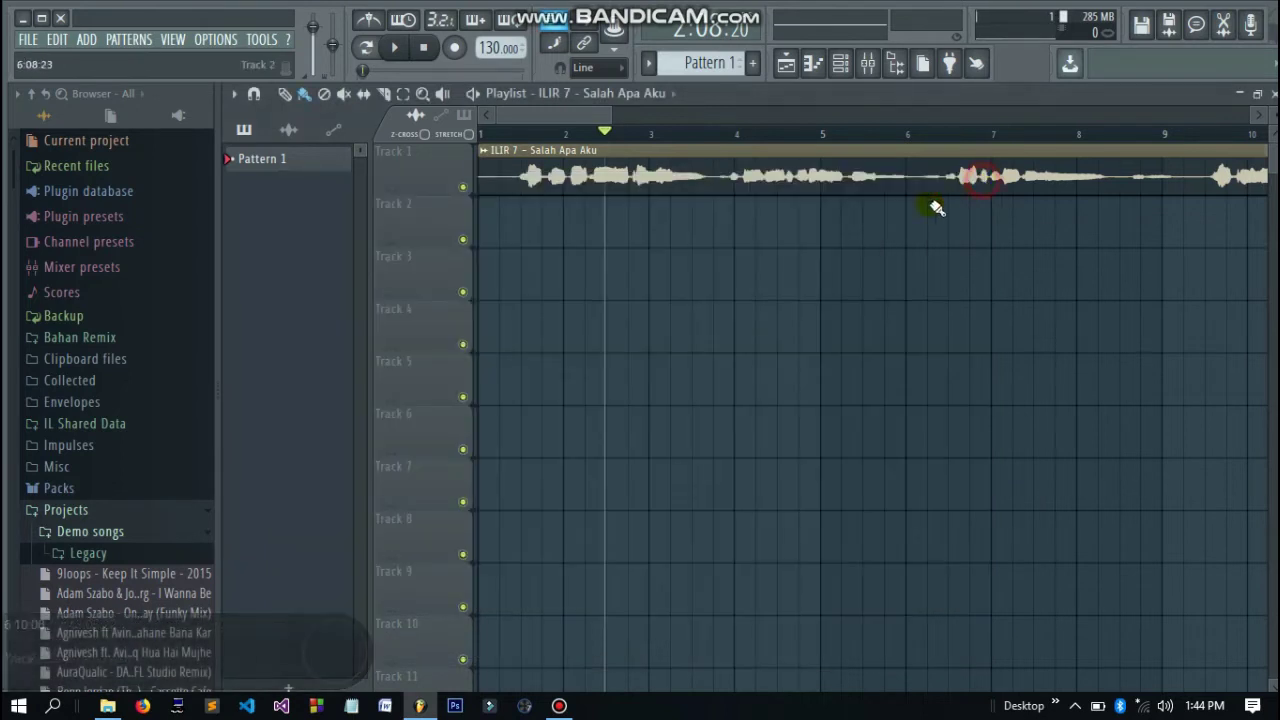
# Open the vocal clip's channel settings and route it to mixer track 5.
pyautogui.click(536, 173)
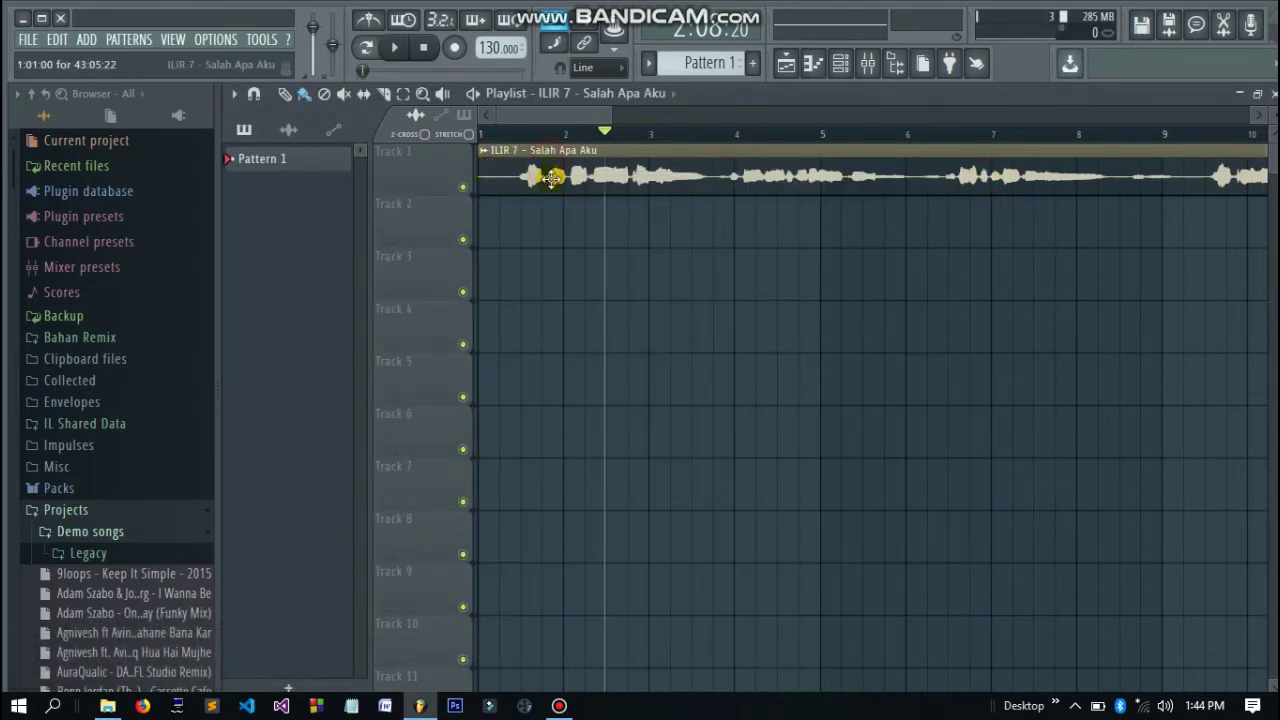
pyautogui.doubleClick(600, 177)
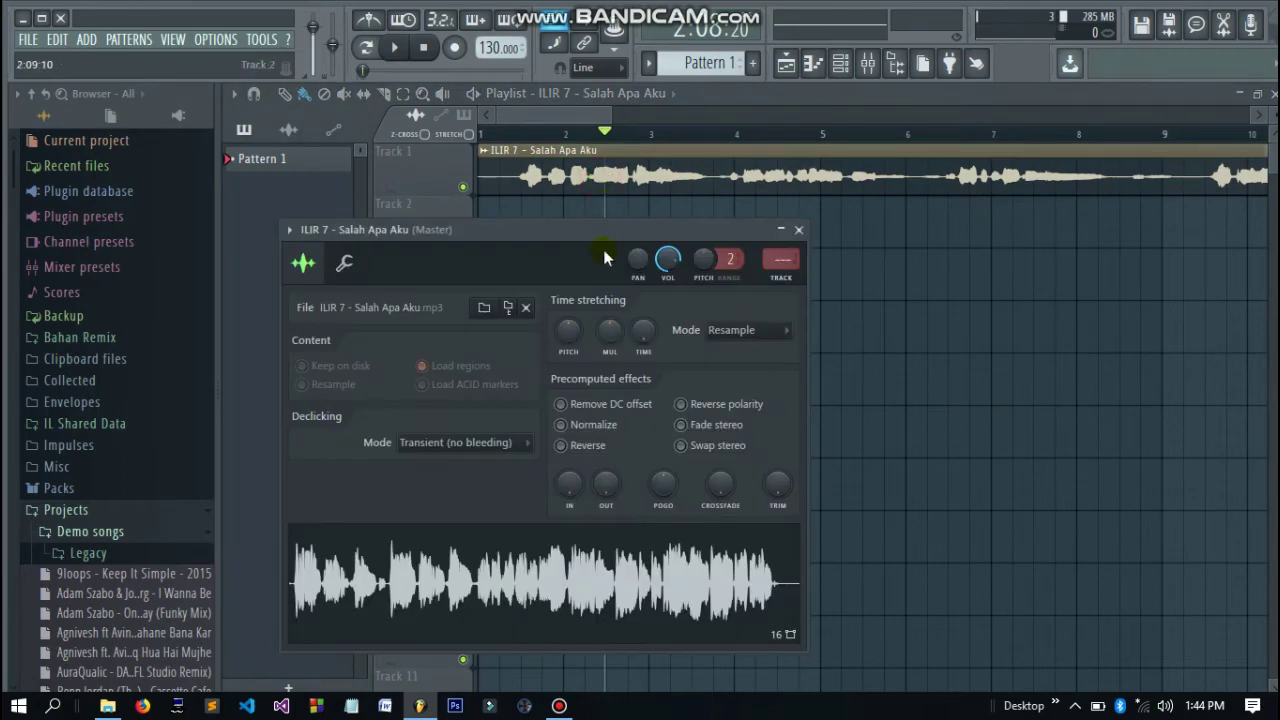
pyautogui.click(782, 280)
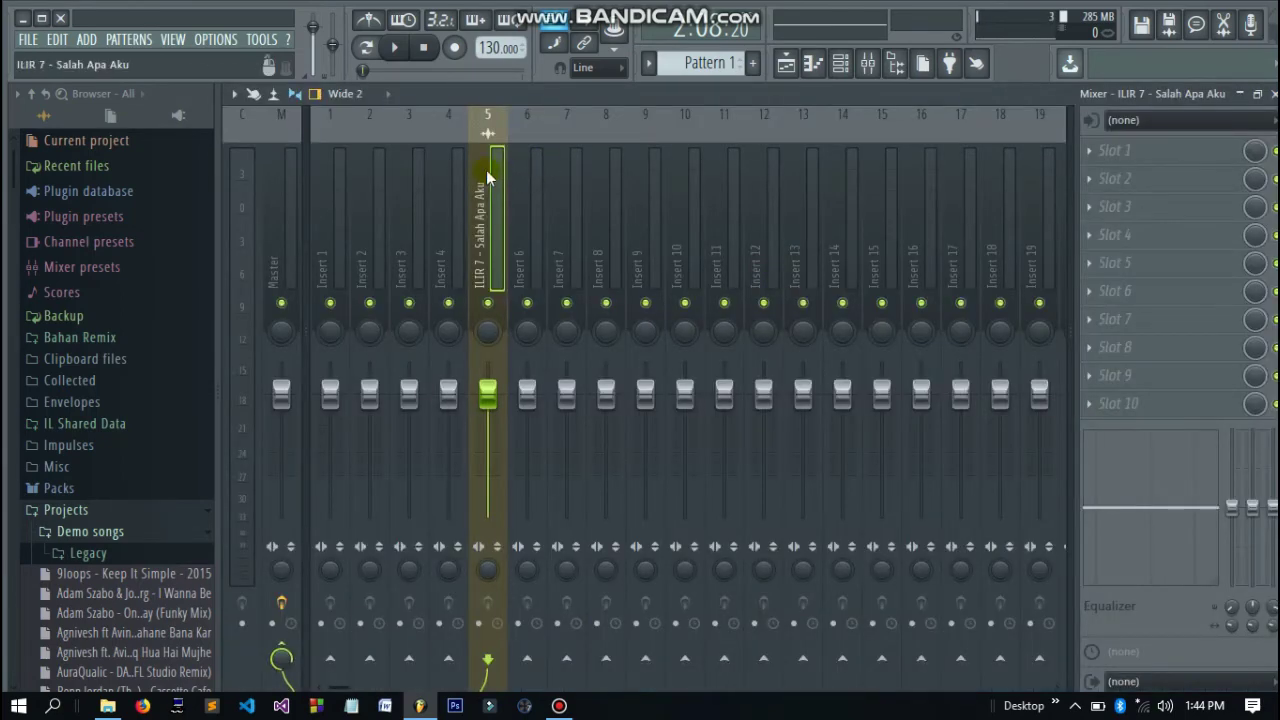
# Add Fruity Reeverb 2 to the vocal track's first effect slot and set its wet level to 50%.
pyautogui.click(1138, 150)
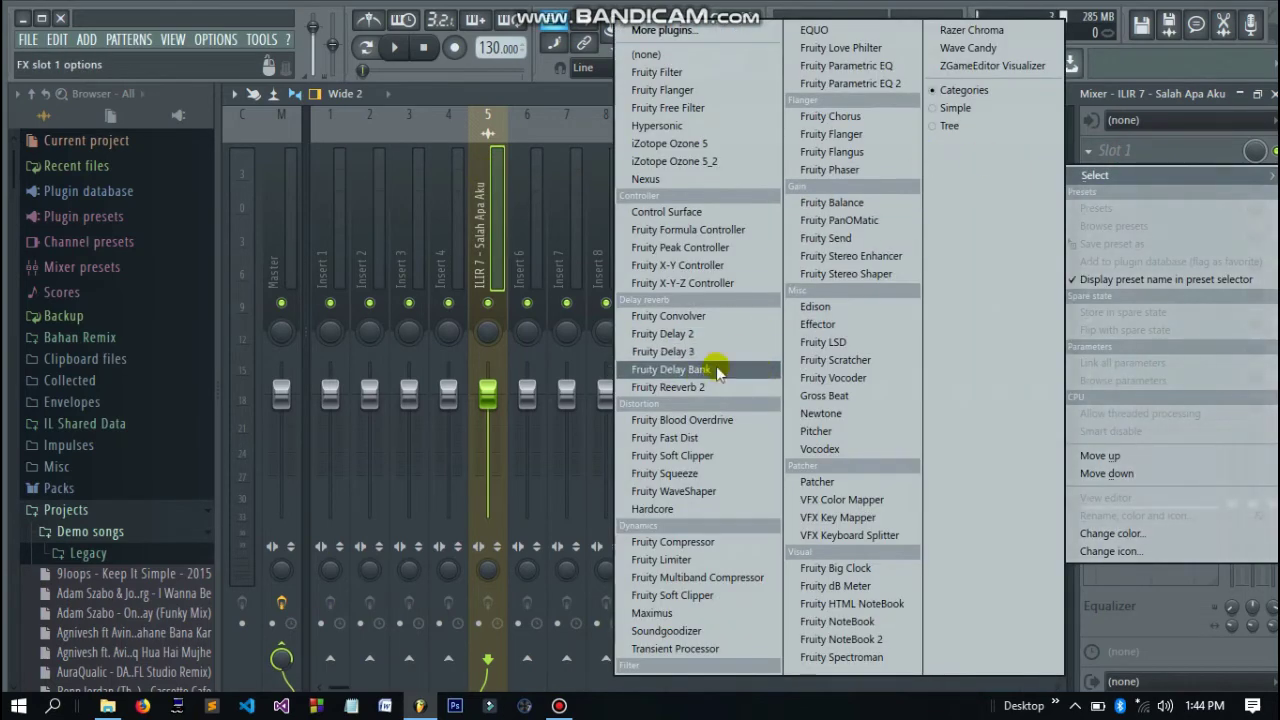
pyautogui.click(695, 387)
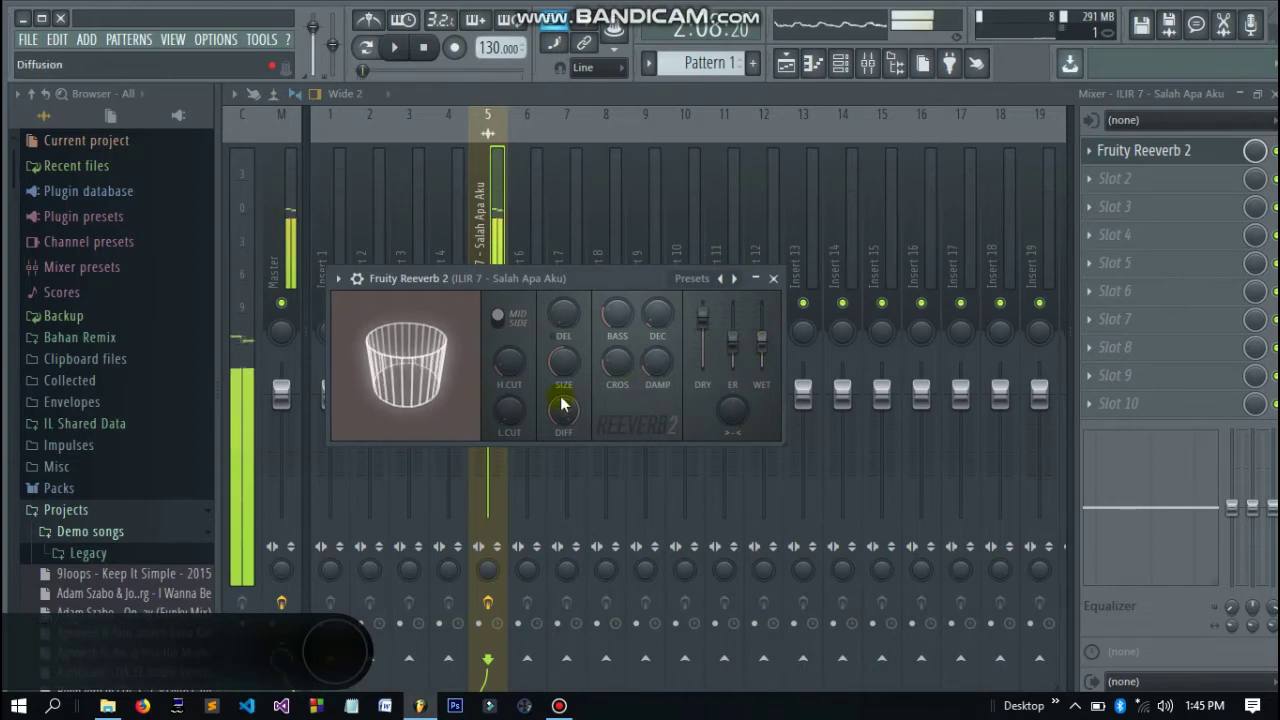
pyautogui.moveTo(762, 342)
pyautogui.mouseDown()
pyautogui.moveTo(758, 356)
pyautogui.moveTo(763, 340)
pyautogui.mouseUp()
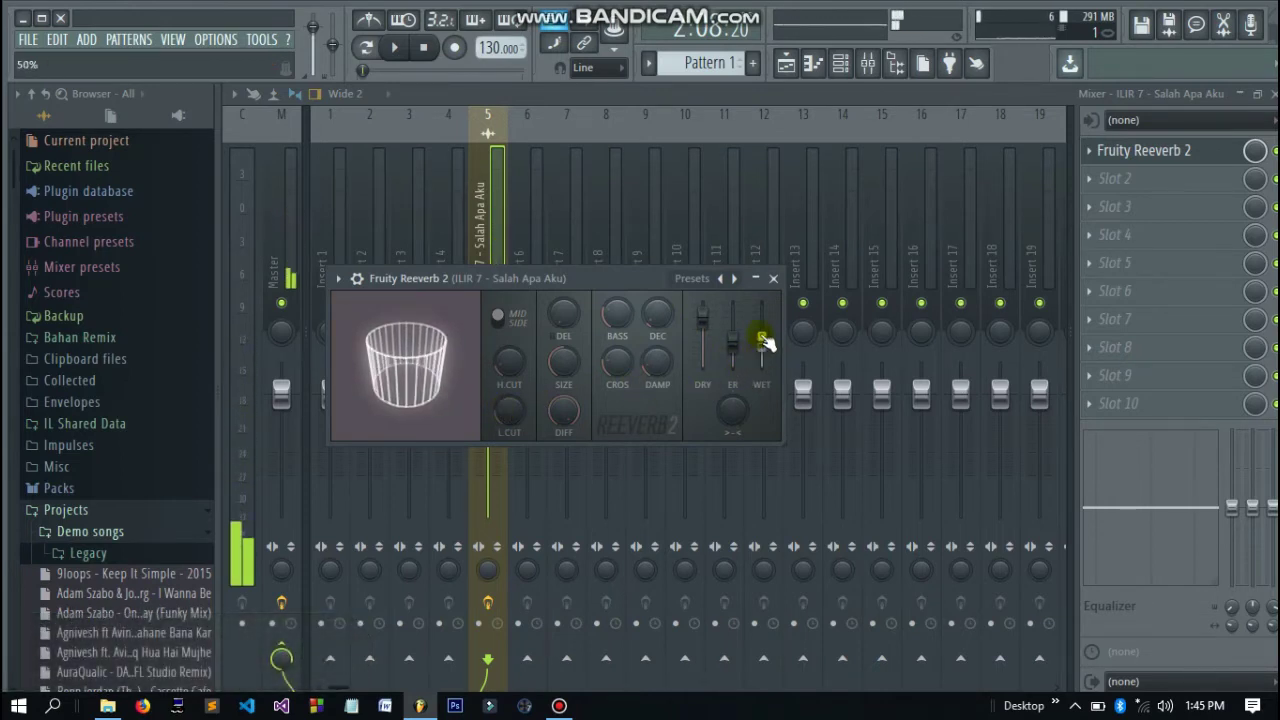
pyautogui.click(773, 280)
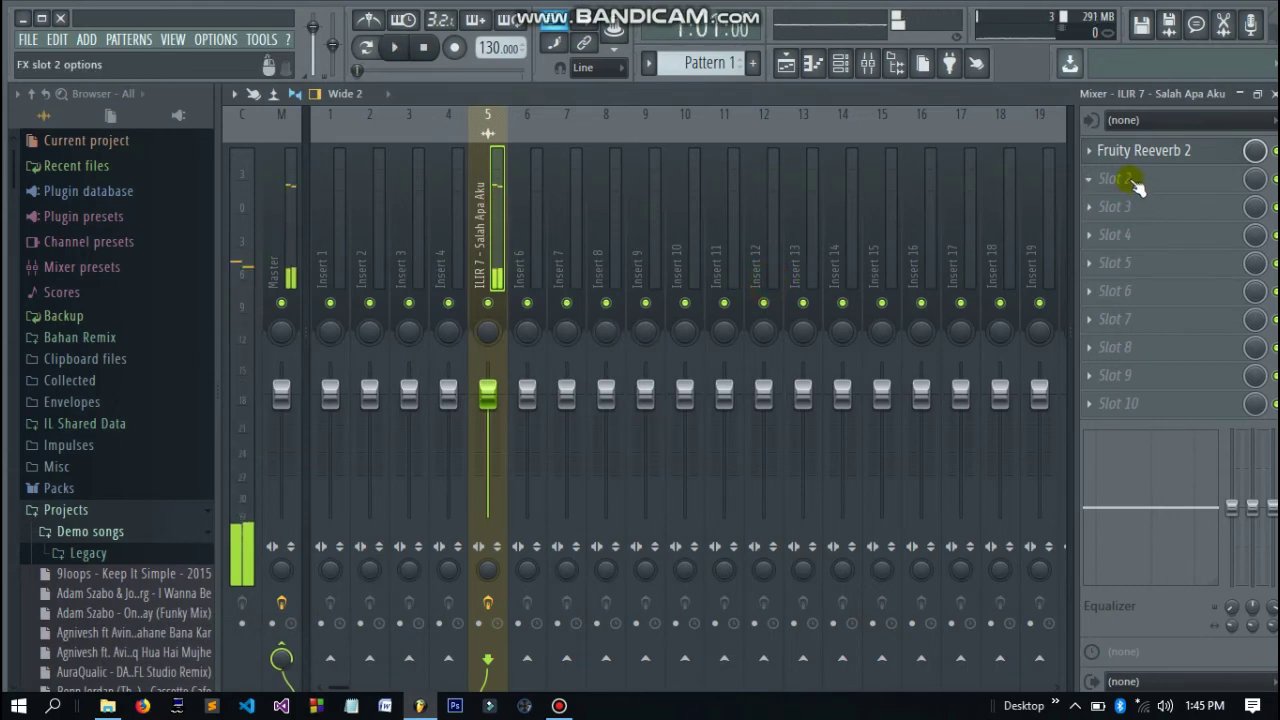
# Add Fruity delay 2 to the vocal track's second effect slot and listen to the result.
pyautogui.click(1120, 180)
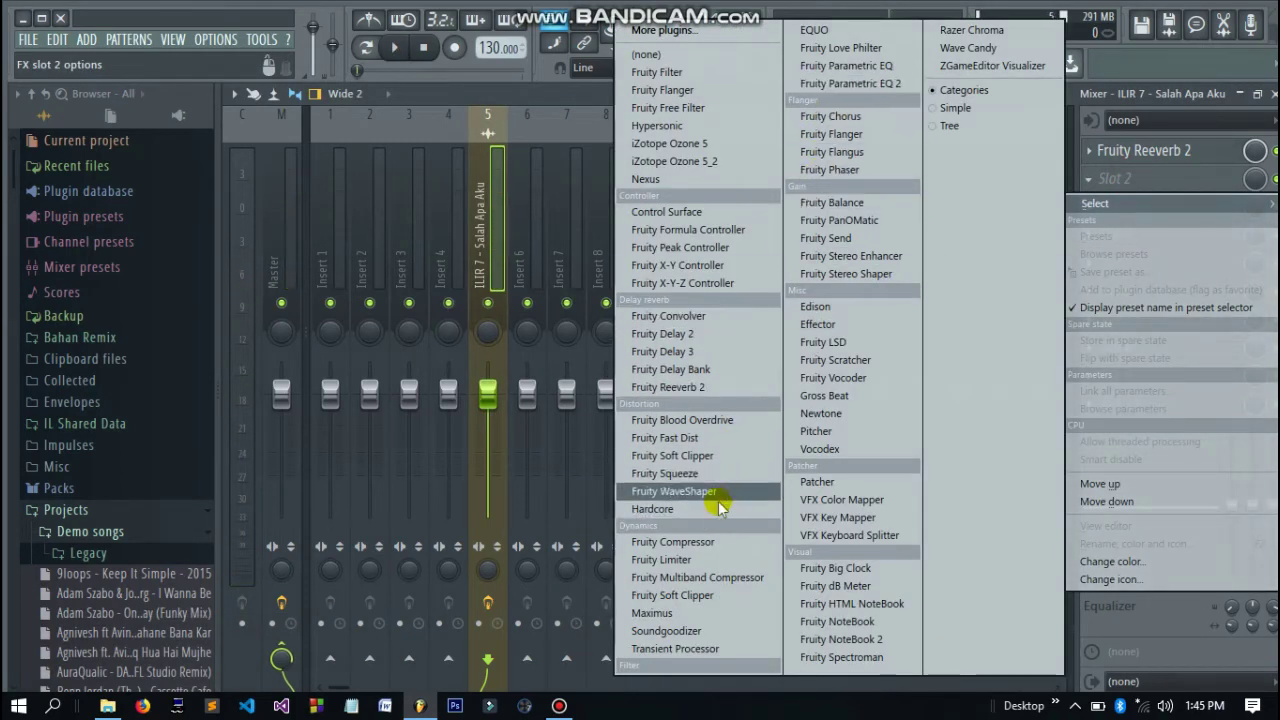
pyautogui.click(680, 333)
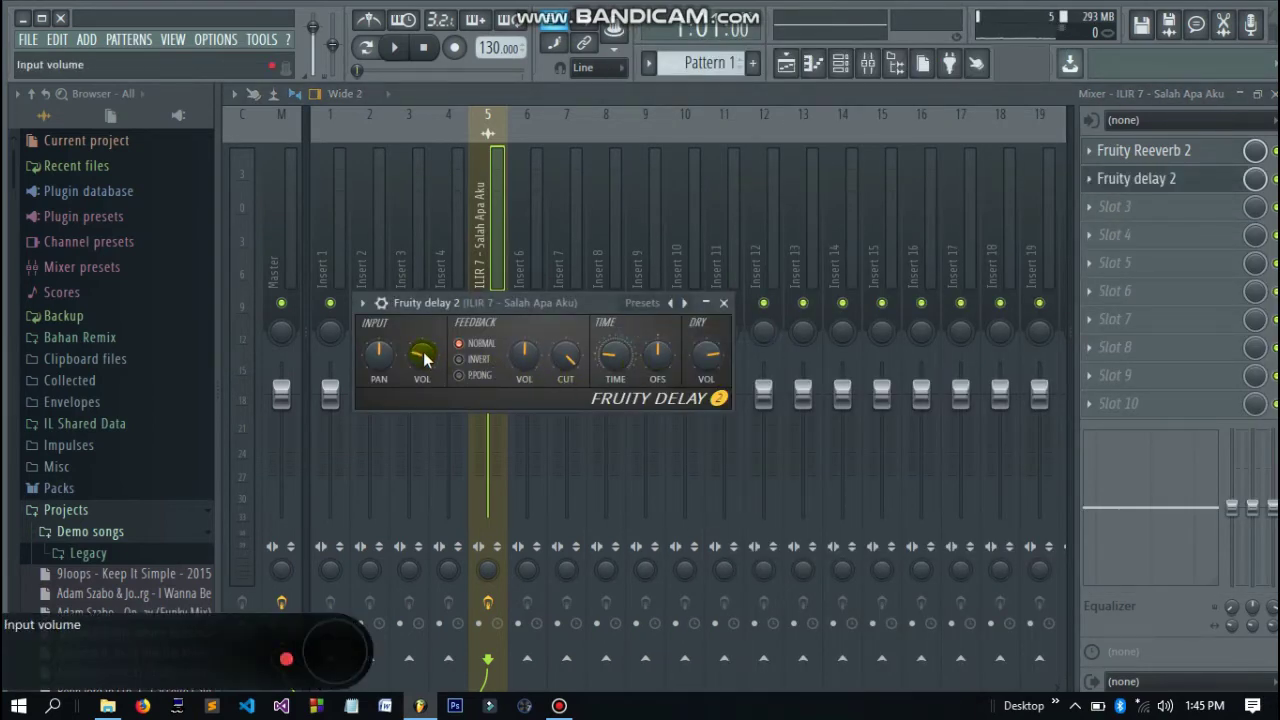
pyautogui.press('c')
pyautogui.press('space')
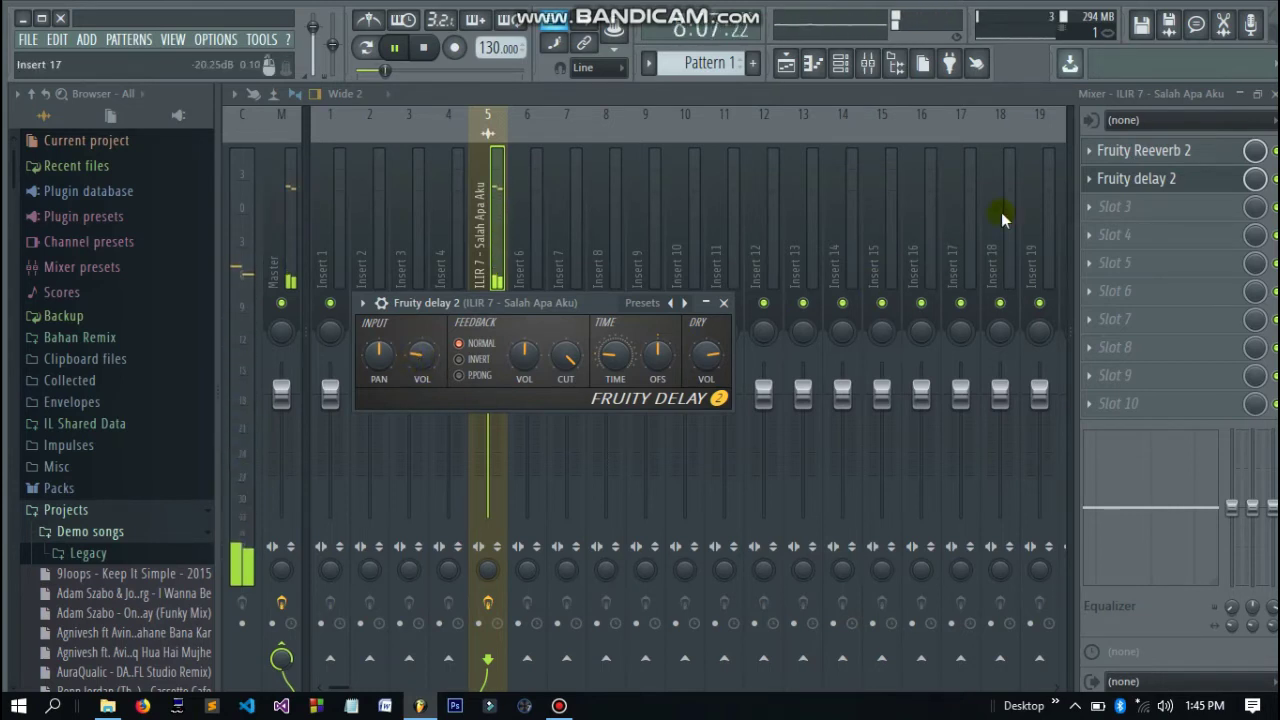
pyautogui.click(725, 303)
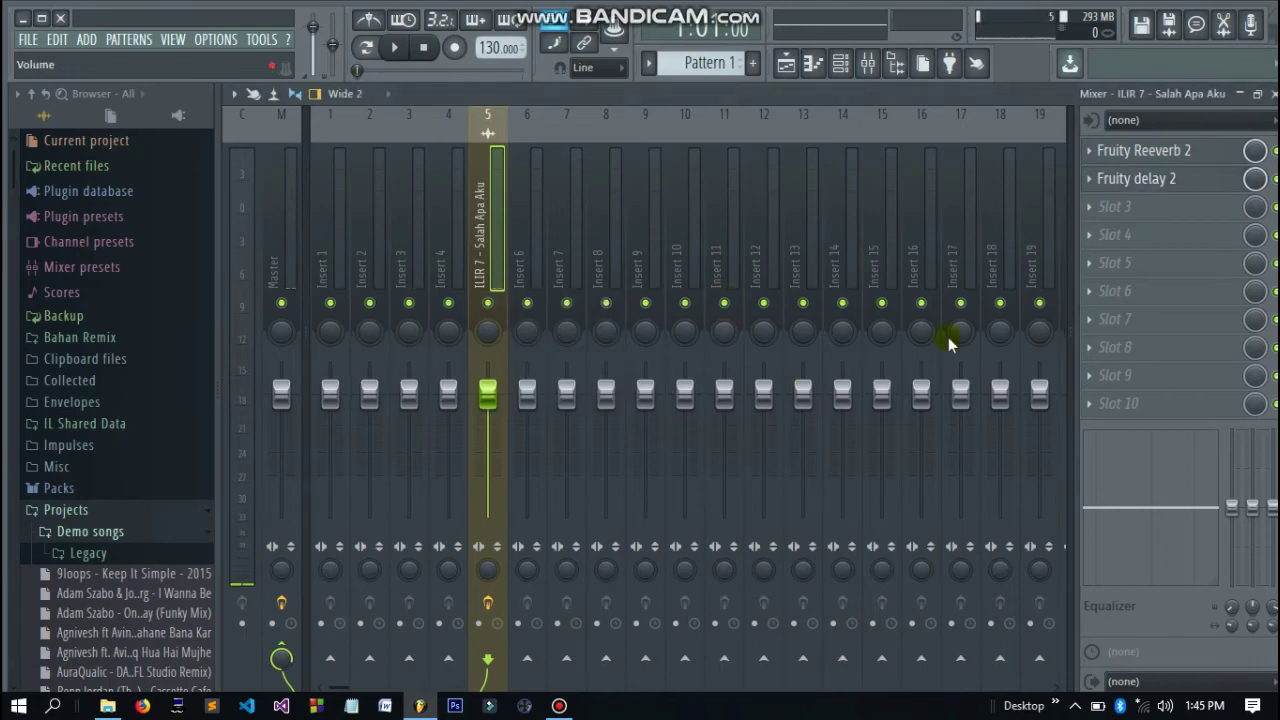
# Add Fruity parametric EQ 2 to the vocal track's third effect slot and cut the low frequencies with band 1.
pyautogui.click(1104, 207)
pyautogui.click(847, 85)
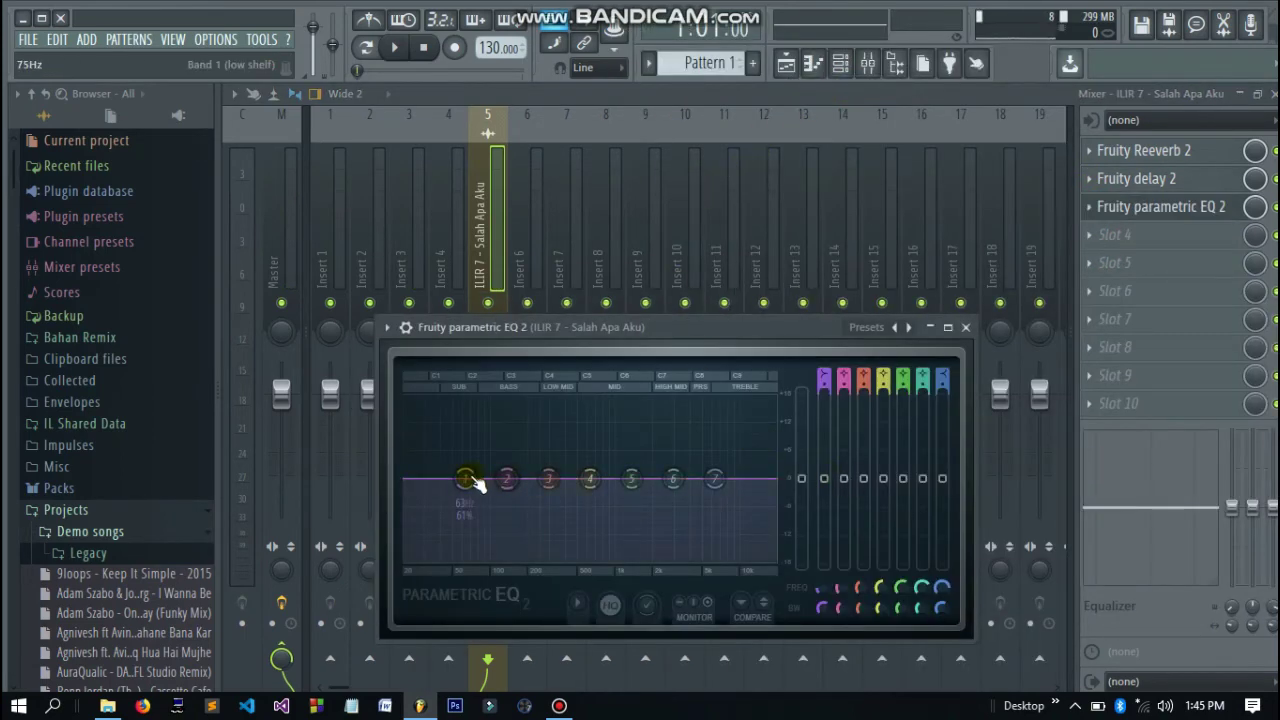
pyautogui.moveTo(466, 478); pyautogui.dragTo(508, 558)
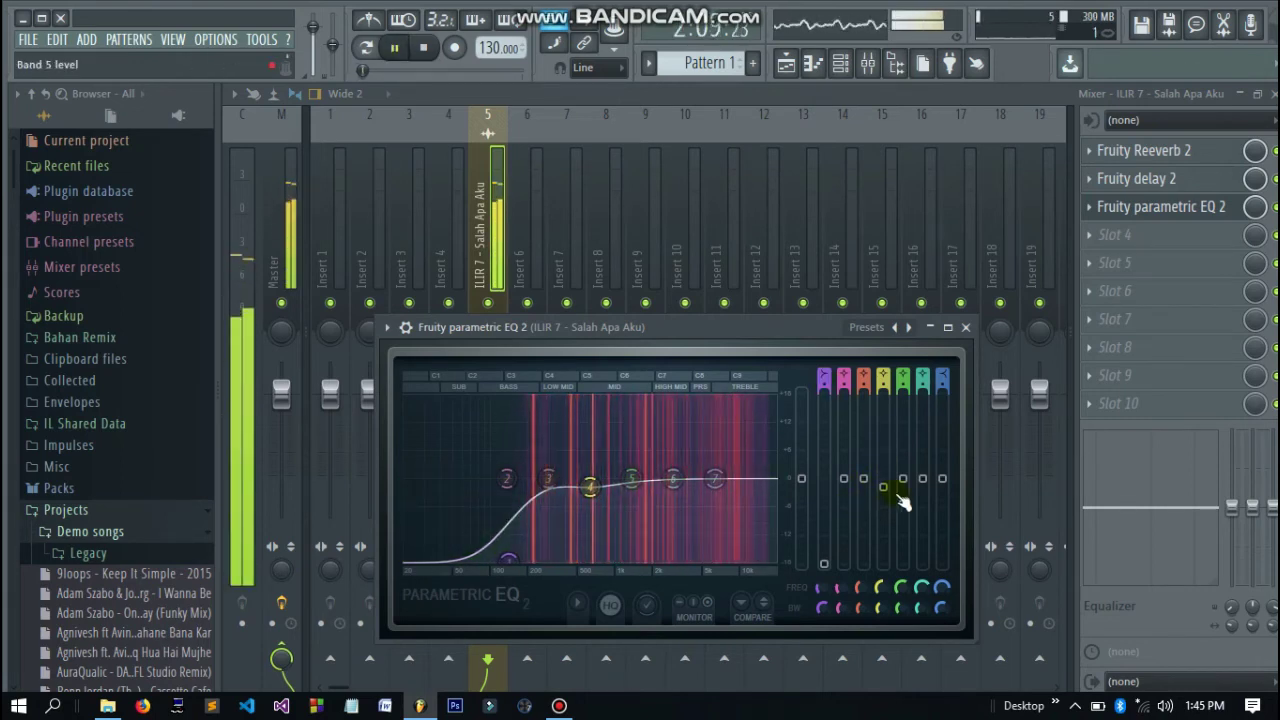
# Lower EQ bands 2, 4 and 5, with band 2 at about -2.2 dB, and return to the playlist with playback stopped.
pyautogui.moveTo(884, 488); pyautogui.dragTo(846, 488)
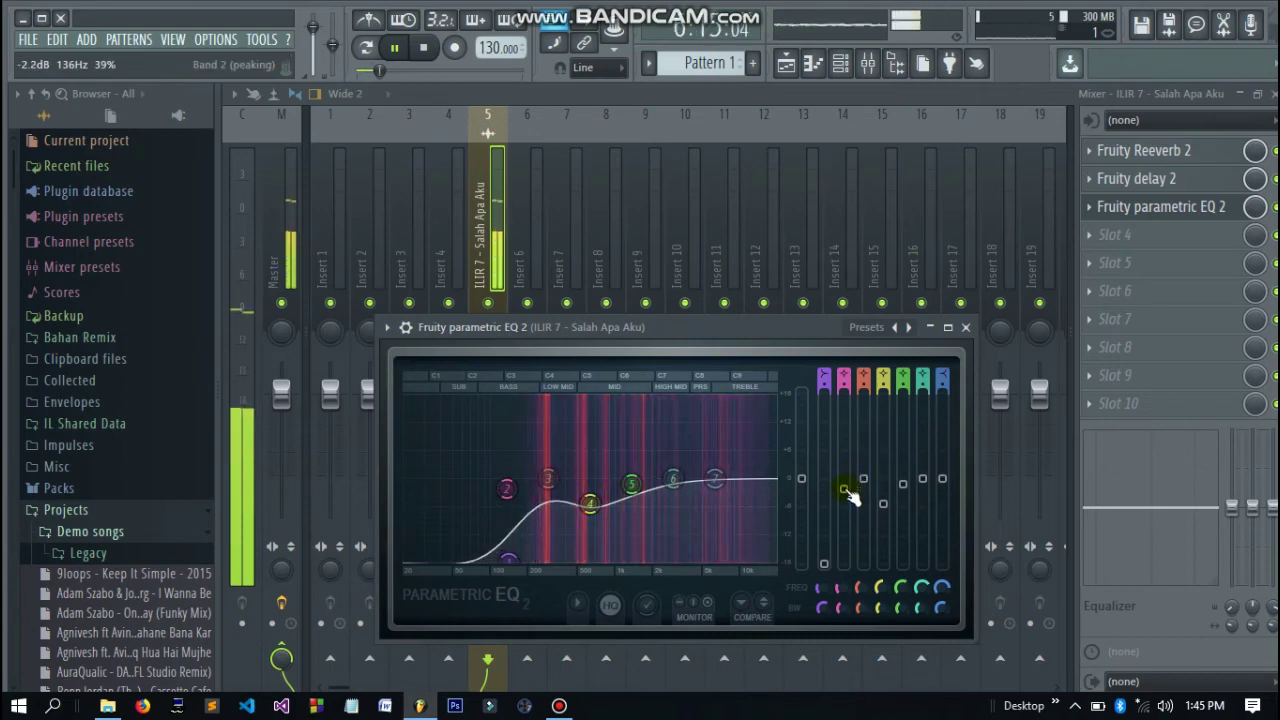
pyautogui.click(966, 328)
pyautogui.press('F5')
pyautogui.press('space')
pyautogui.keyDown('ctrl'); pyautogui.scroll(-5, 640, 258); pyautogui.keyUp('ctrl')
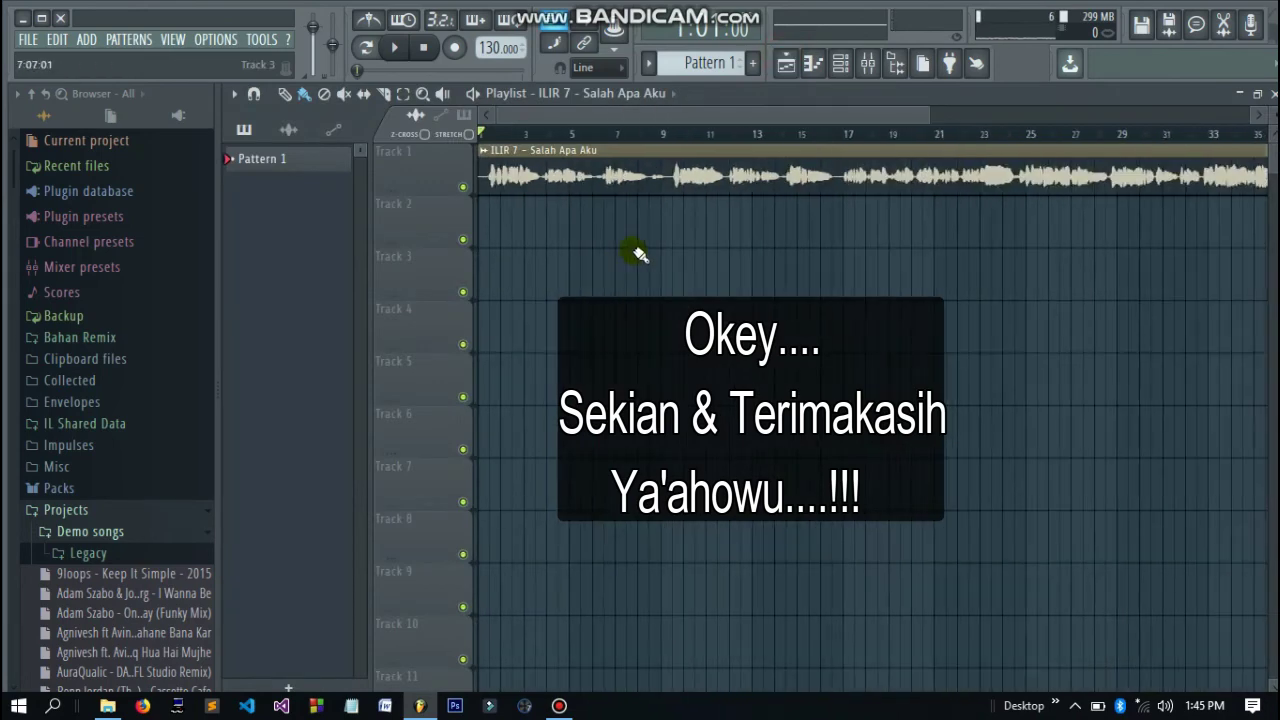